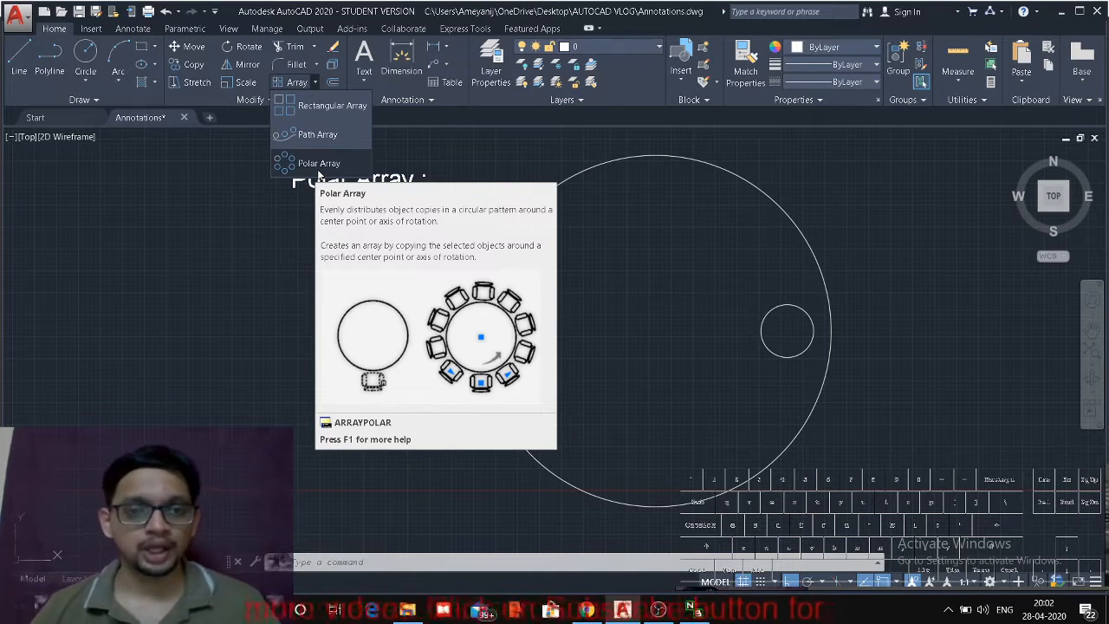
Step: Create a polar array of the small circle about the centre of the large circle
{"action": "left_click", "coordinate": [319, 162]}
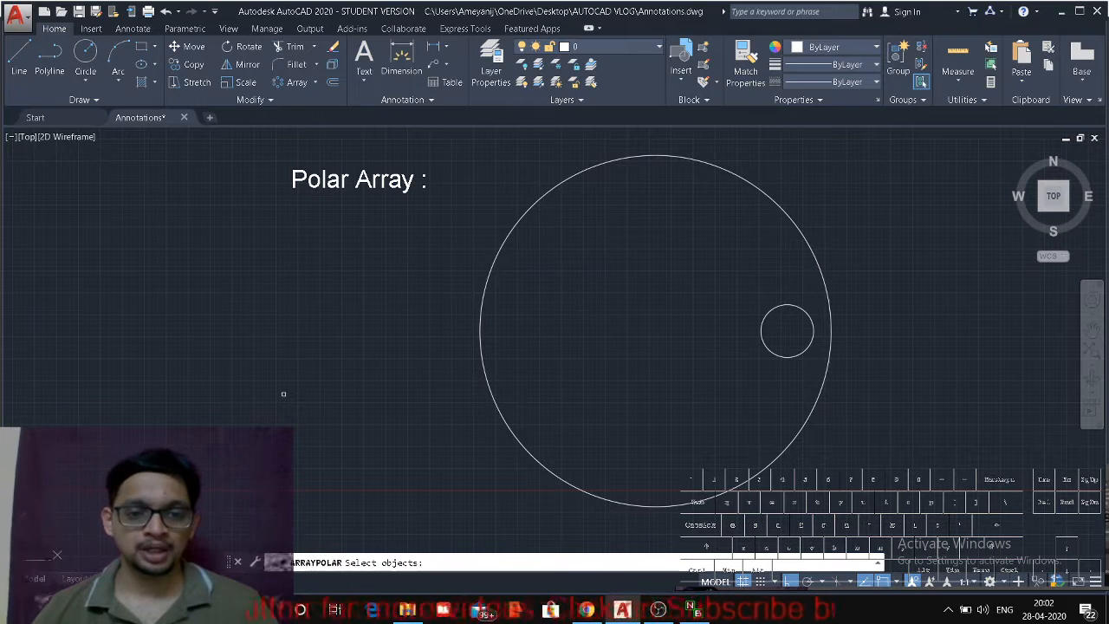
{"action": "left_click", "coordinate": [796, 353]}
{"action": "key", "text": "Return"}
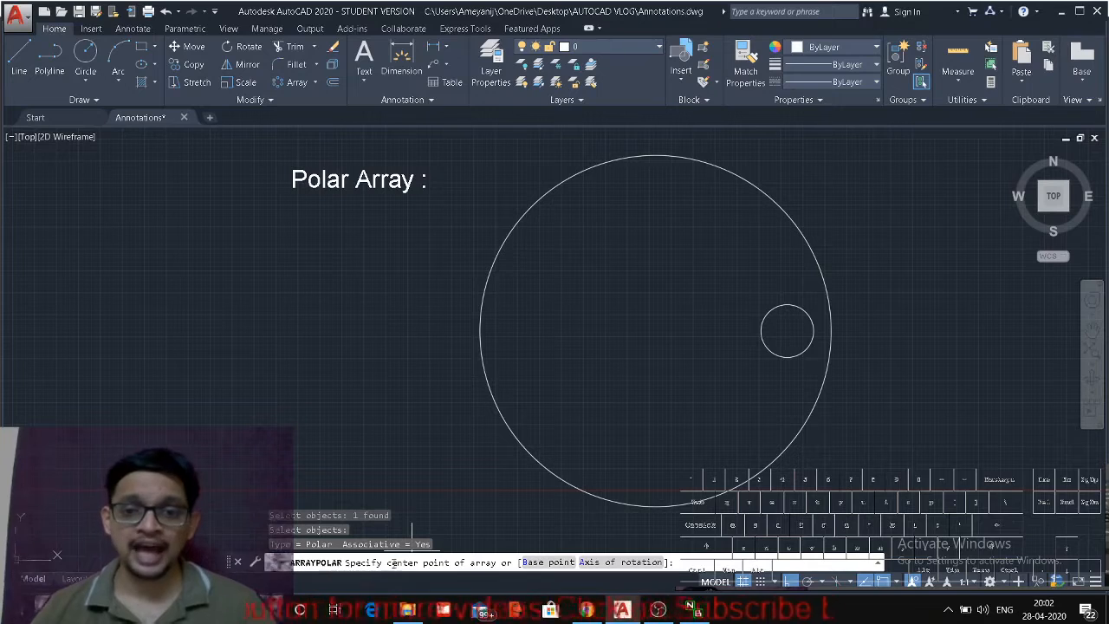
{"action": "left_click", "coordinate": [655, 330]}
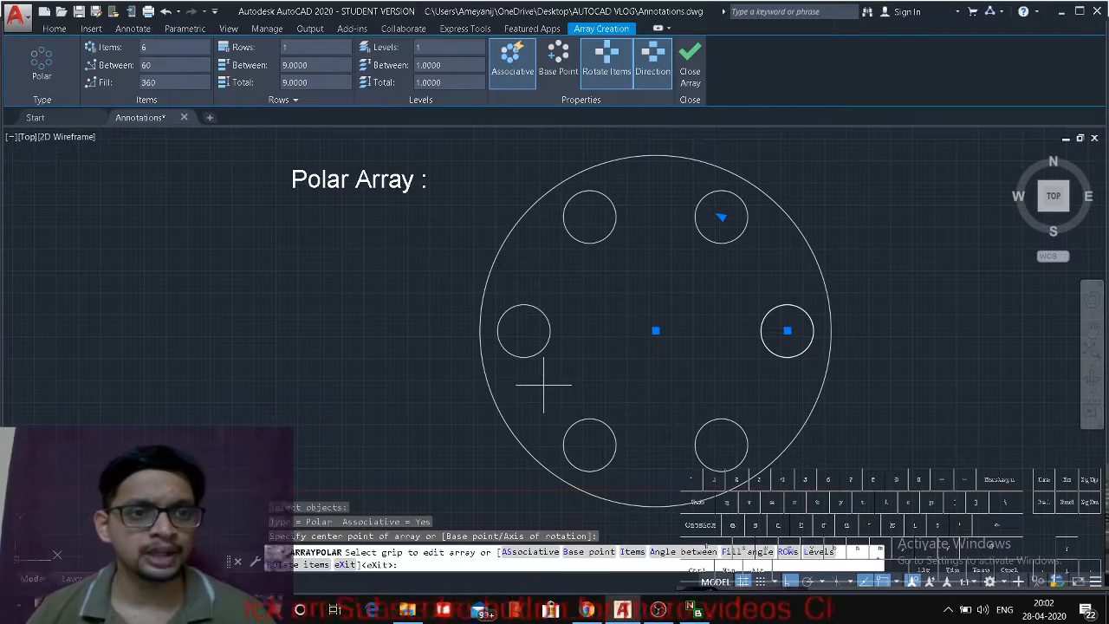
{"action": "scroll", "coordinate": [523, 361], "scroll_direction": "down", "scroll_amount": 2}
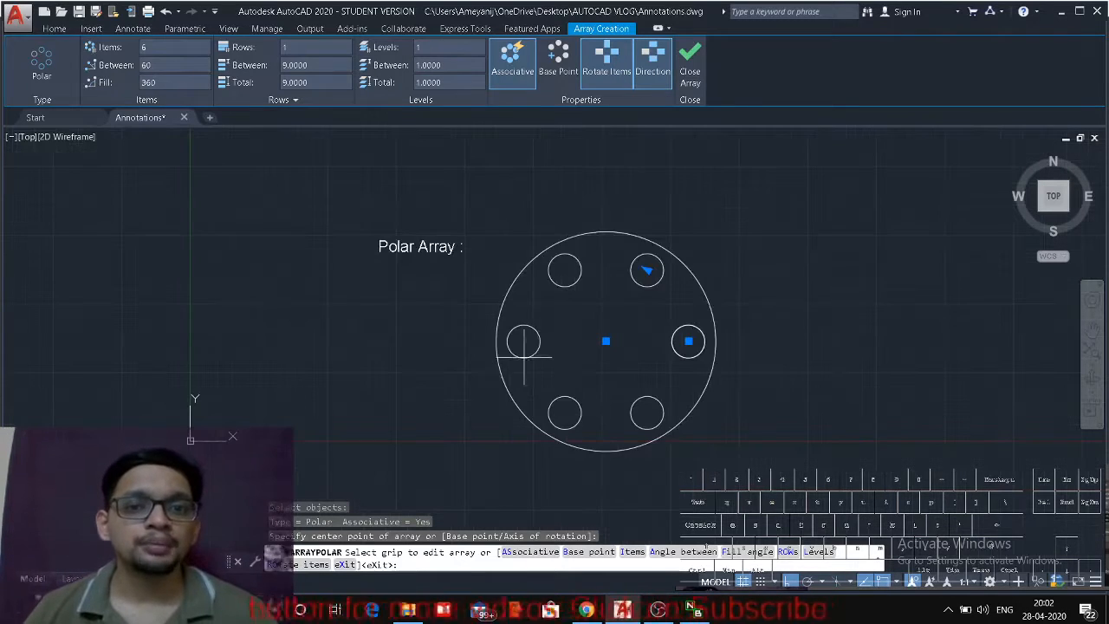
Step: Set the polar array's item count to 3
{"action": "left_click", "coordinate": [144, 45]}
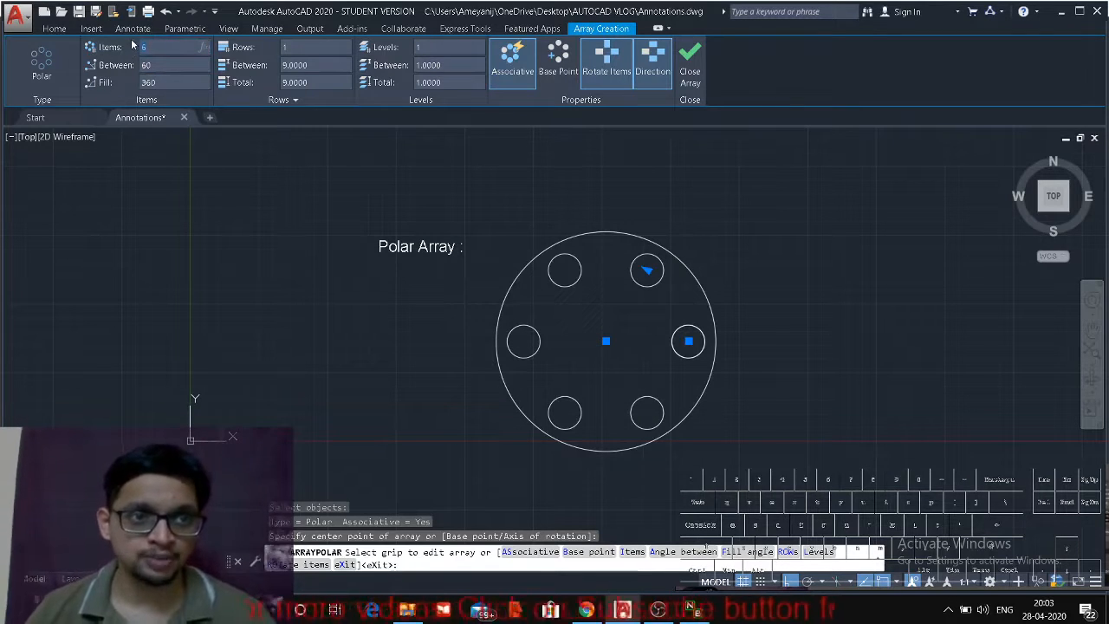
{"action": "type", "text": "3"}
{"action": "key", "text": "Return"}
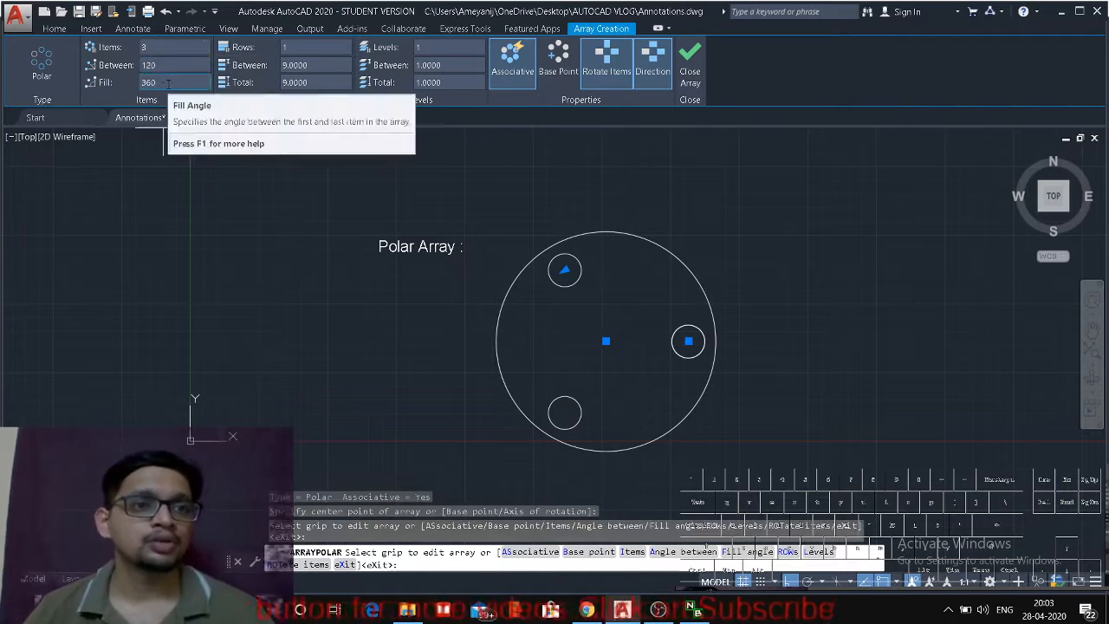
Step: Set the polar array's fill angle to 180 degrees
{"action": "left_click", "coordinate": [139, 81]}
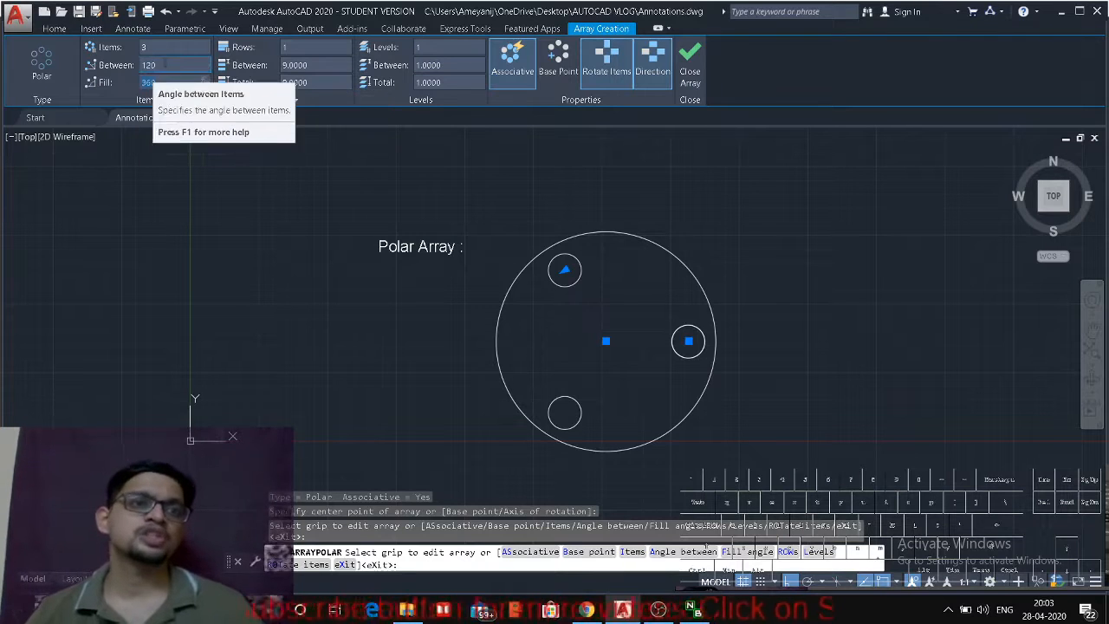
{"action": "left_click", "coordinate": [138, 65]}
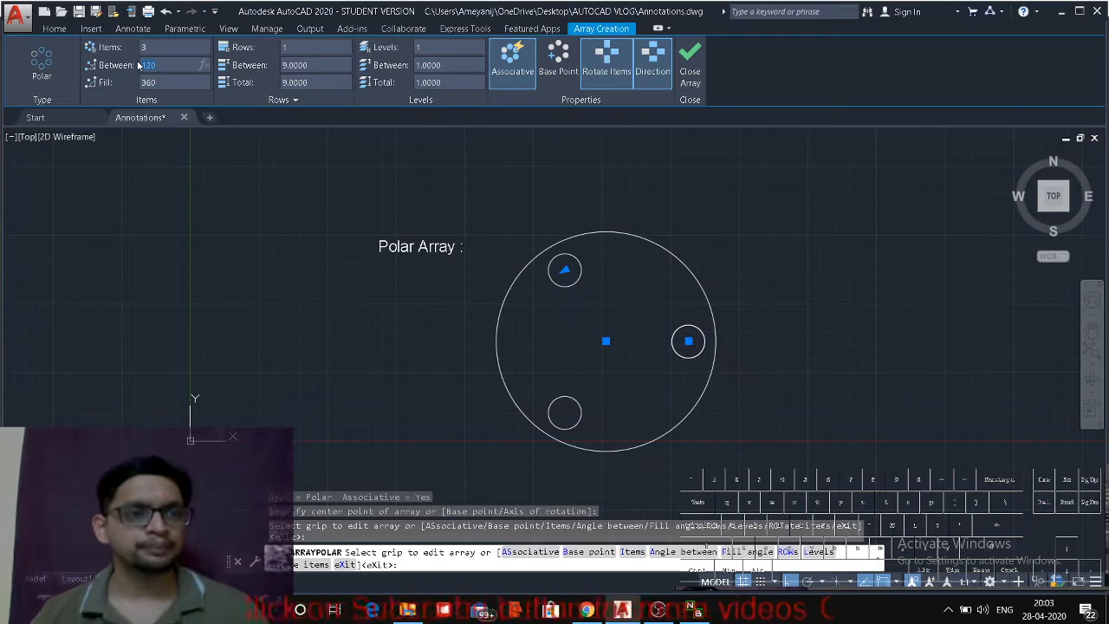
{"action": "left_click", "coordinate": [137, 82]}
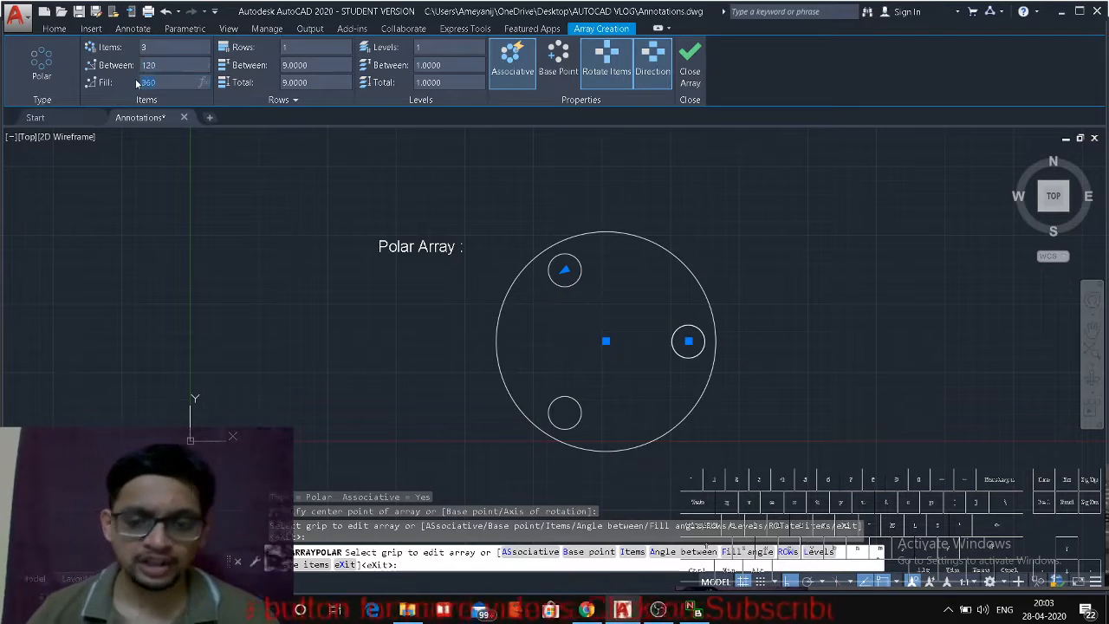
{"action": "type", "text": "180"}
{"action": "key", "text": "Return"}
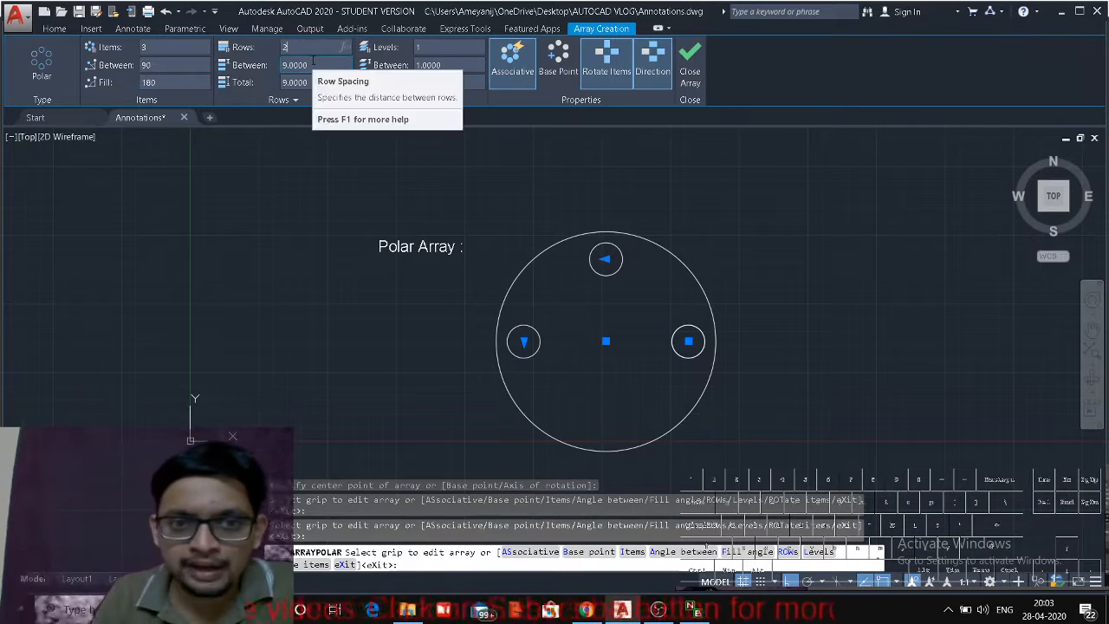
Step: Give the polar array 2 rows with a row spacing of 15
{"action": "key", "text": "Return"}
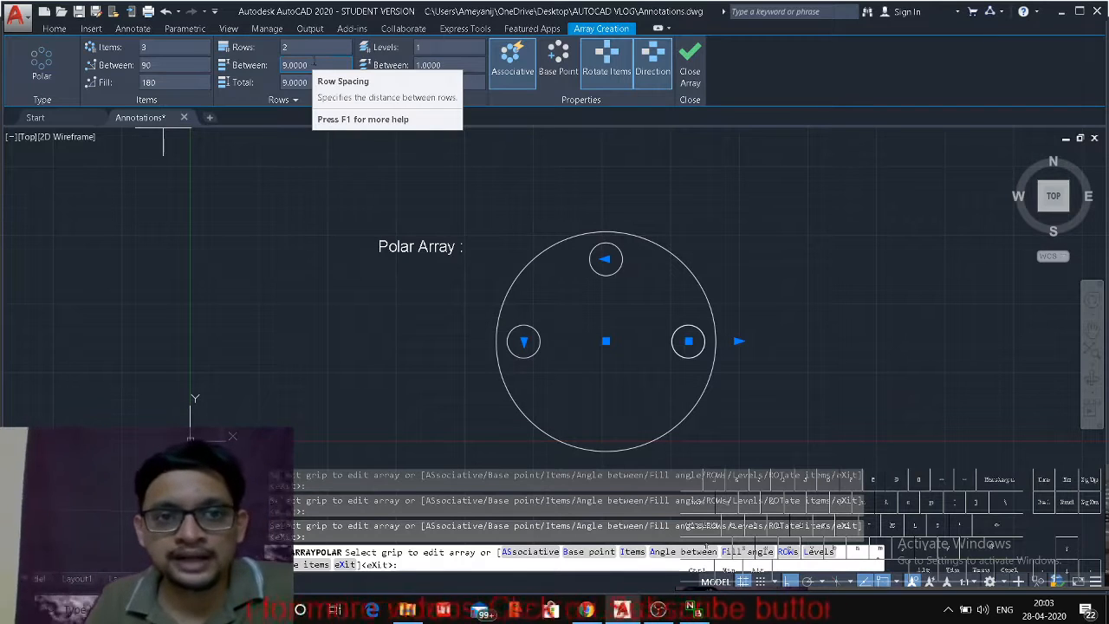
{"action": "left_click", "coordinate": [321, 65]}
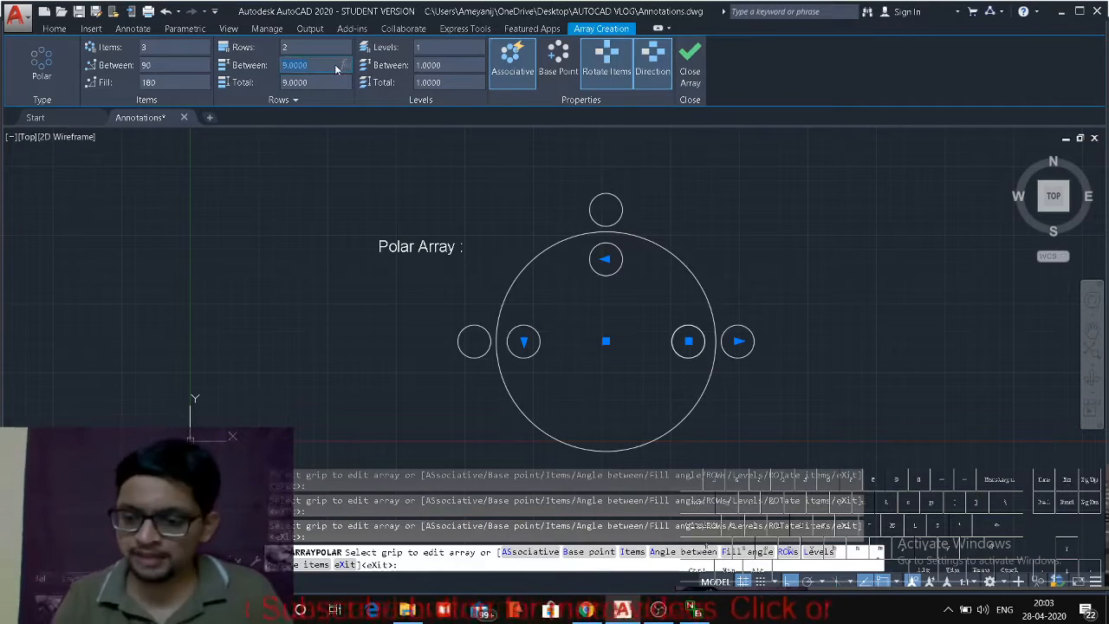
{"action": "type", "text": "15"}
{"action": "key", "text": "Return"}
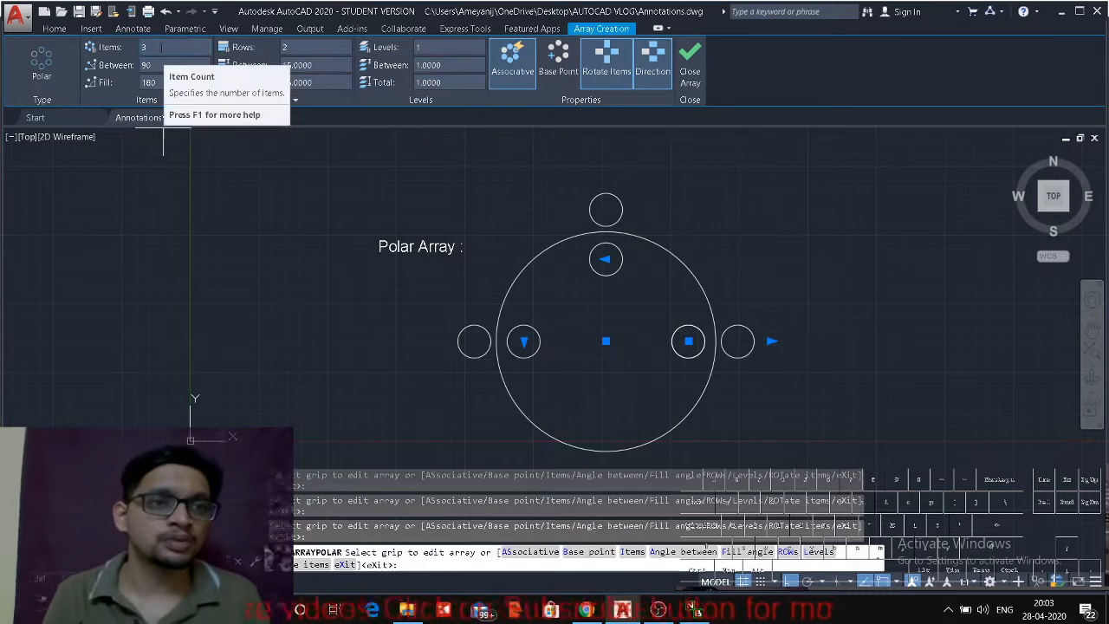
Step: Set the polar array's fill angle to 360 degrees and its item count to 5
{"action": "left_click", "coordinate": [164, 82]}
{"action": "type", "text": "360"}
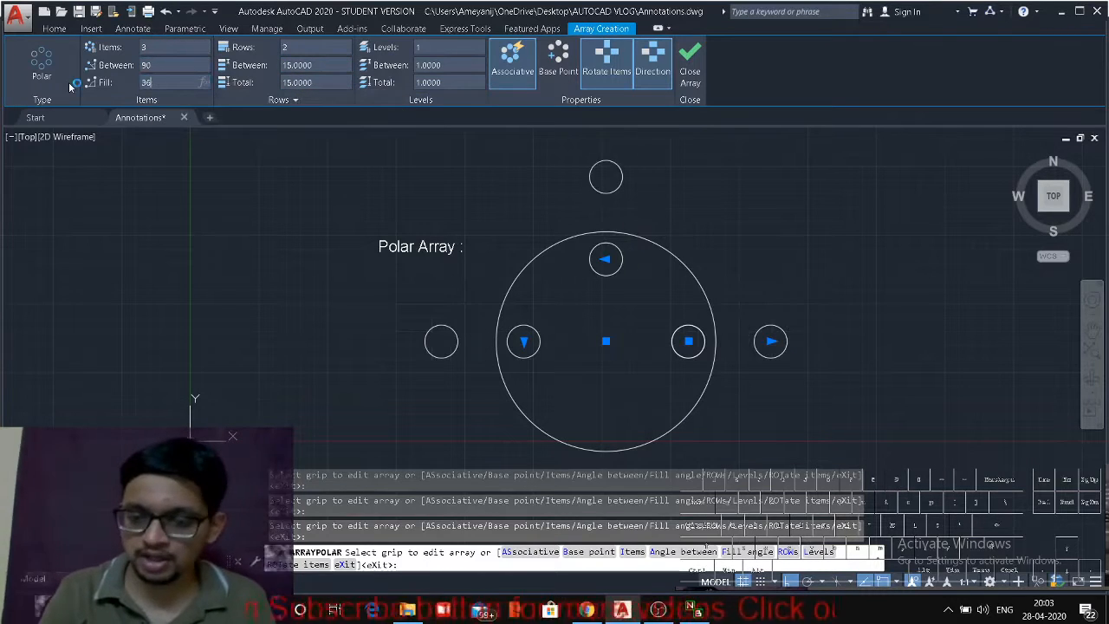
{"action": "key", "text": "Return"}
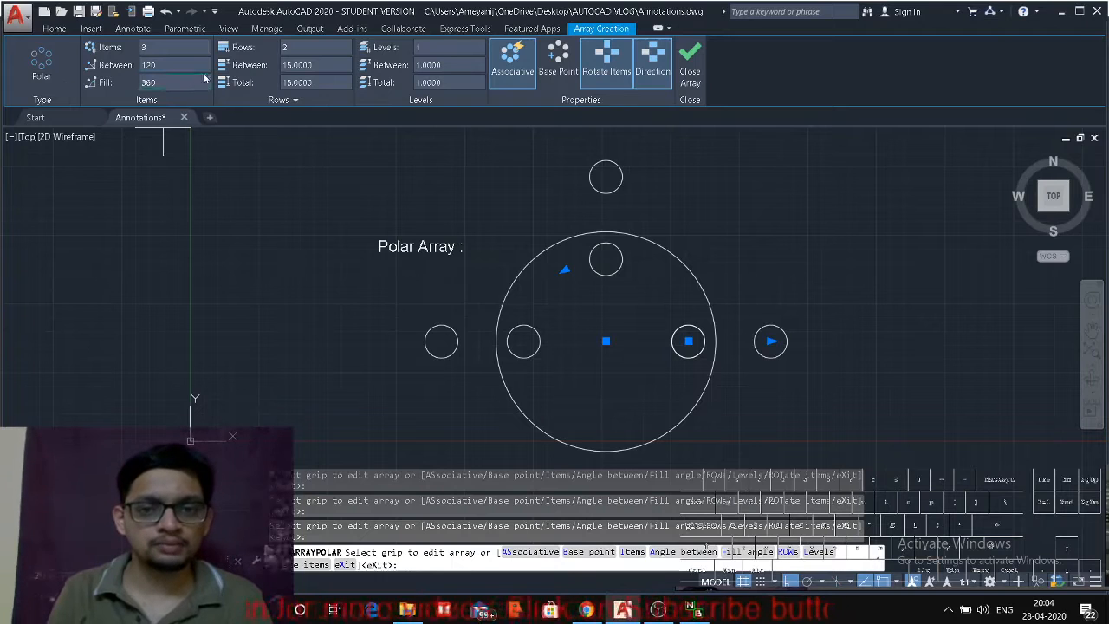
{"action": "left_click", "coordinate": [173, 47]}
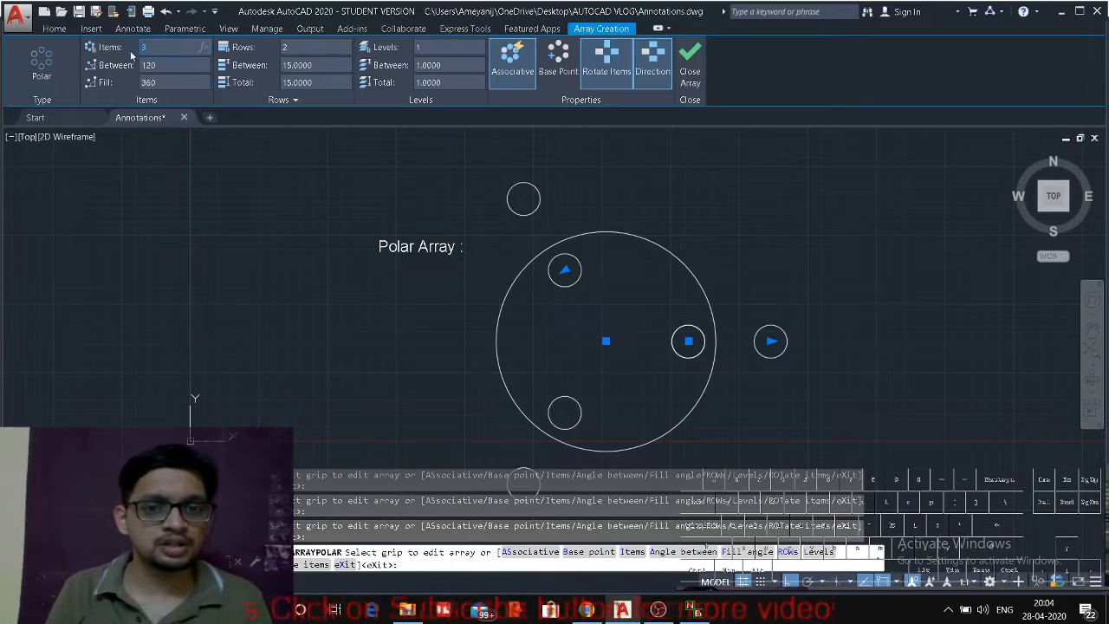
{"action": "type", "text": "5"}
{"action": "key", "text": "Return"}
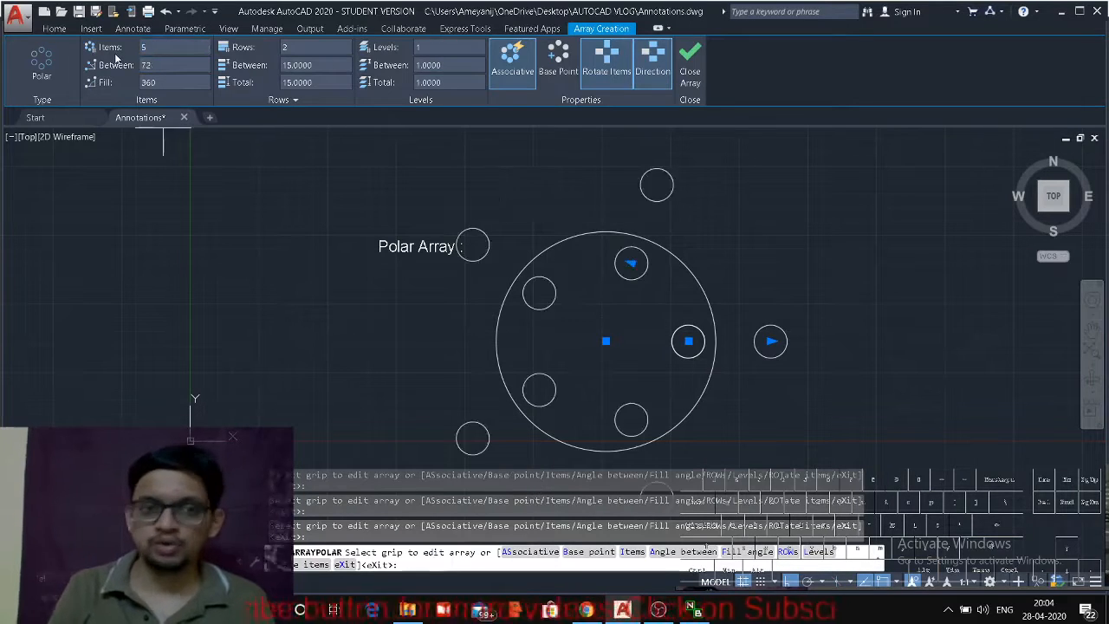
Step: Set the polar array's row count to 5
{"action": "scroll", "coordinate": [572, 256], "scroll_direction": "down", "scroll_amount": 2}
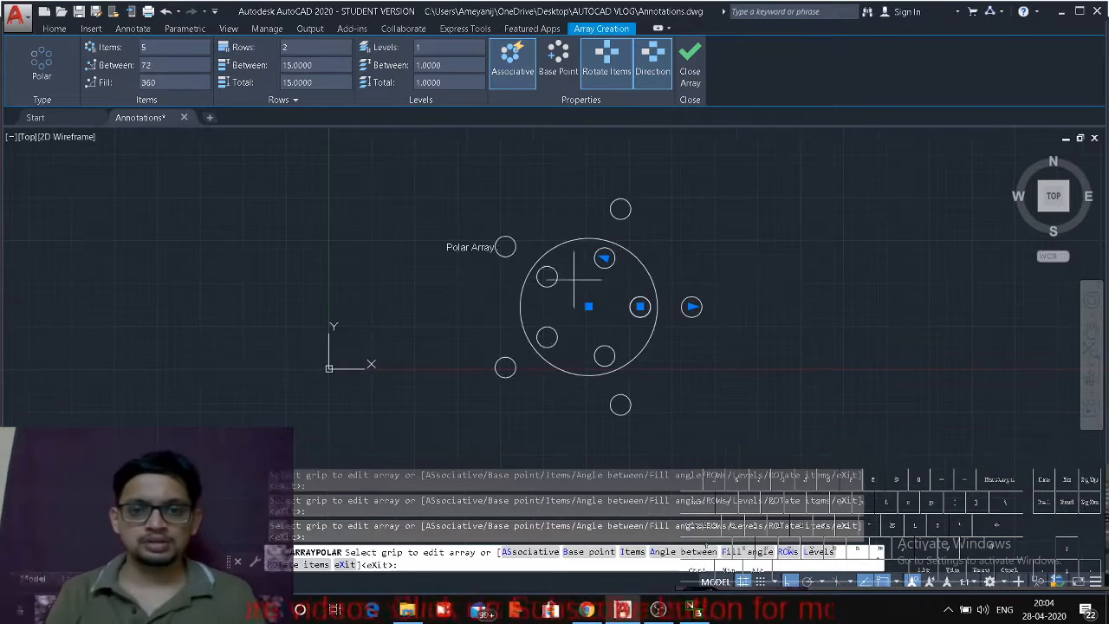
{"action": "scroll", "coordinate": [595, 299], "scroll_direction": "up", "scroll_amount": 2}
{"action": "scroll", "coordinate": [595, 298], "scroll_direction": "down", "scroll_amount": 2}
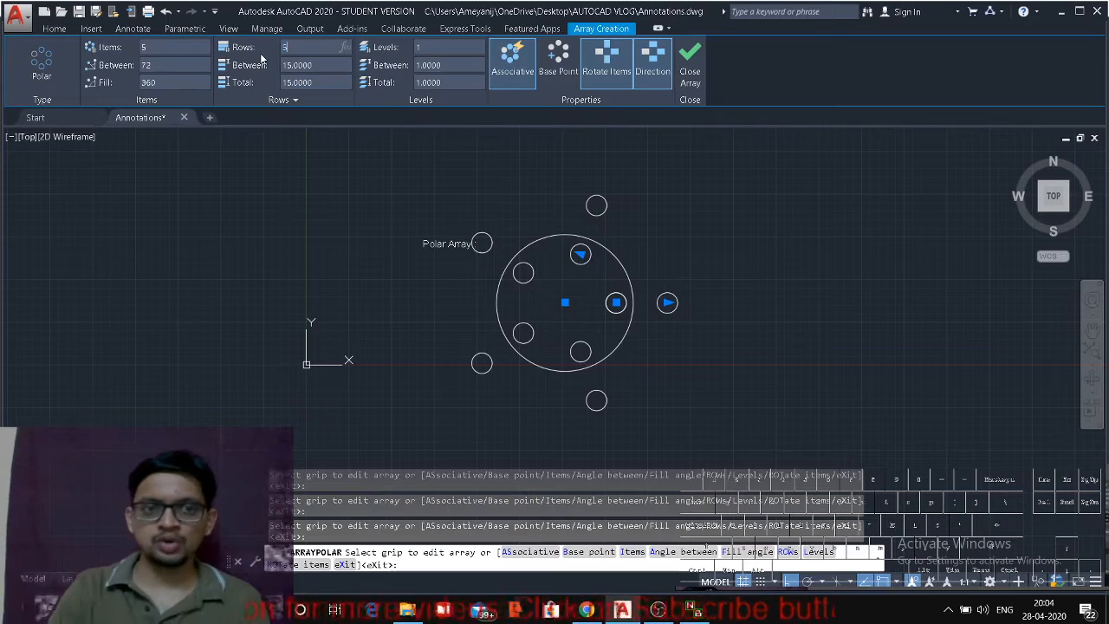
{"action": "type", "text": "5"}
{"action": "key", "text": "Return"}
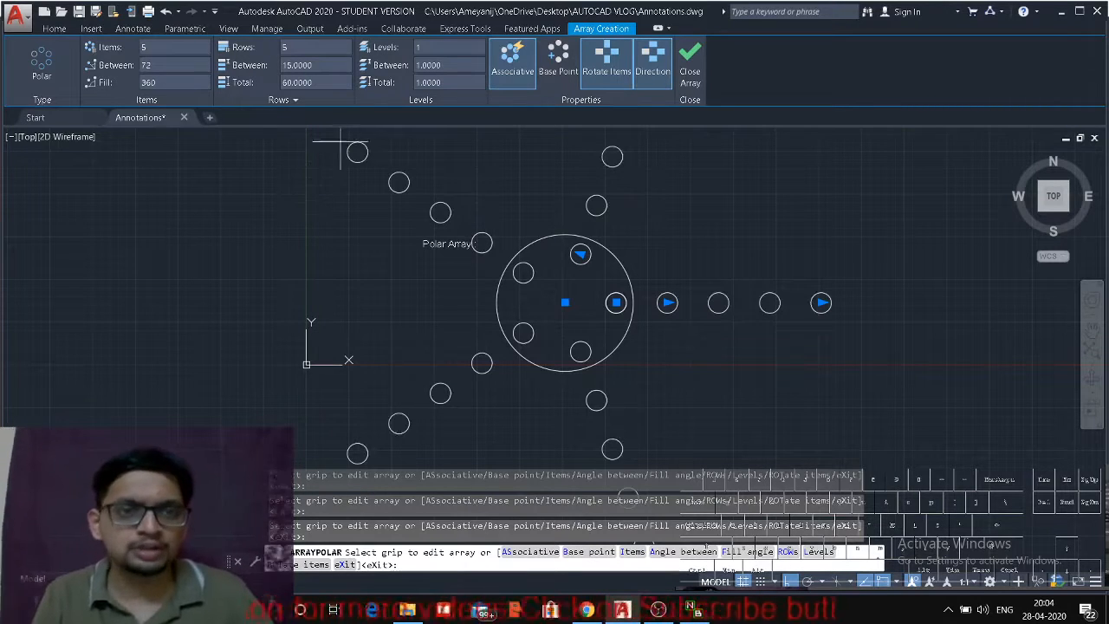
Step: Set the polar array's row count to 1
{"action": "type", "text": "1"}
{"action": "key", "text": "Return"}
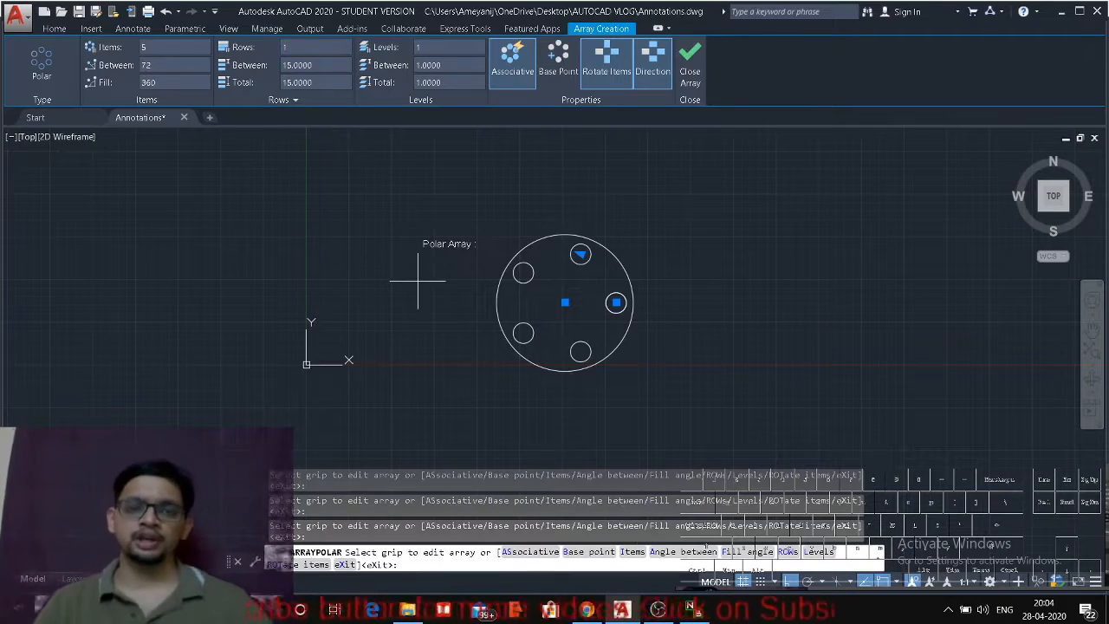
{"action": "scroll", "coordinate": [512, 286], "scroll_direction": "up", "scroll_amount": 2}
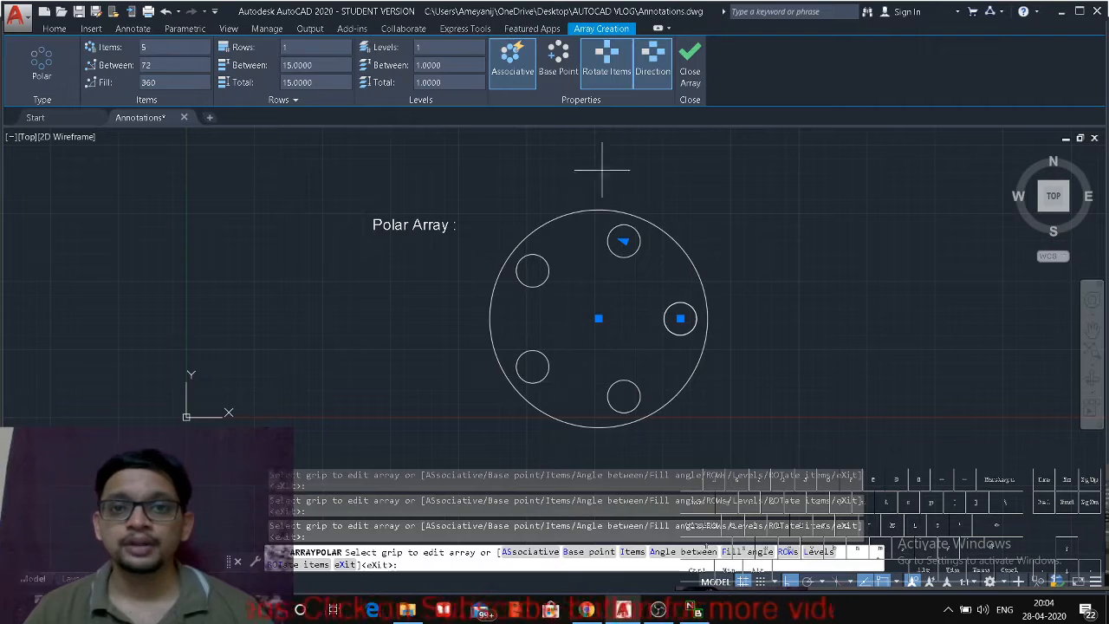
Step: Finish the polar array as non-associative and select its five small circles individually
{"action": "left_click", "coordinate": [512, 61]}
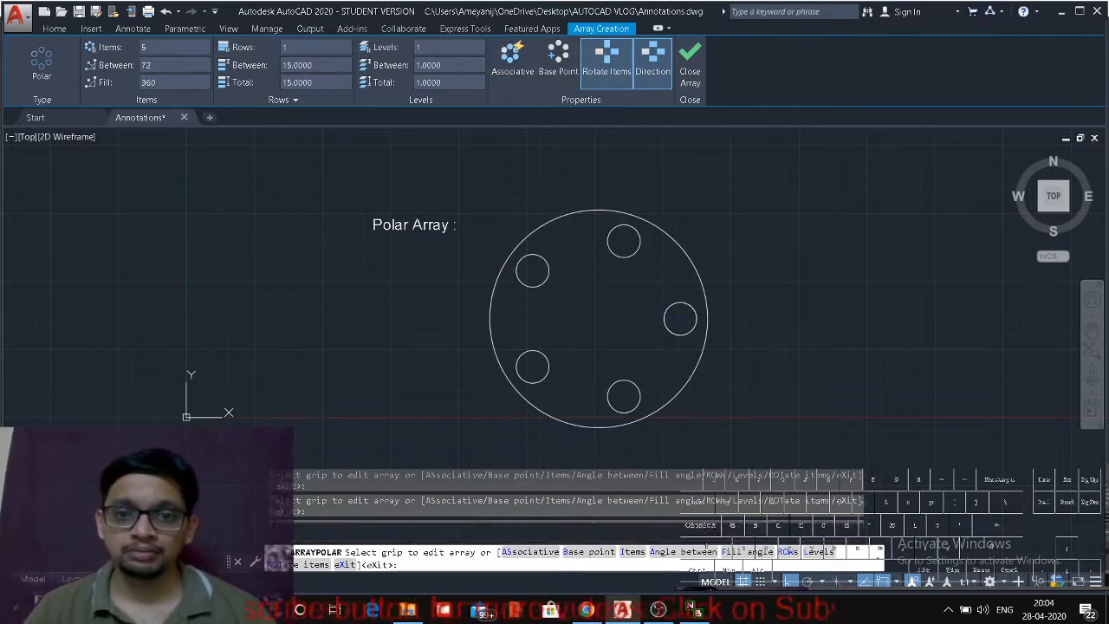
{"action": "key", "text": "Return"}
{"action": "left_click", "coordinate": [620, 228]}
{"action": "left_click", "coordinate": [531, 285]}
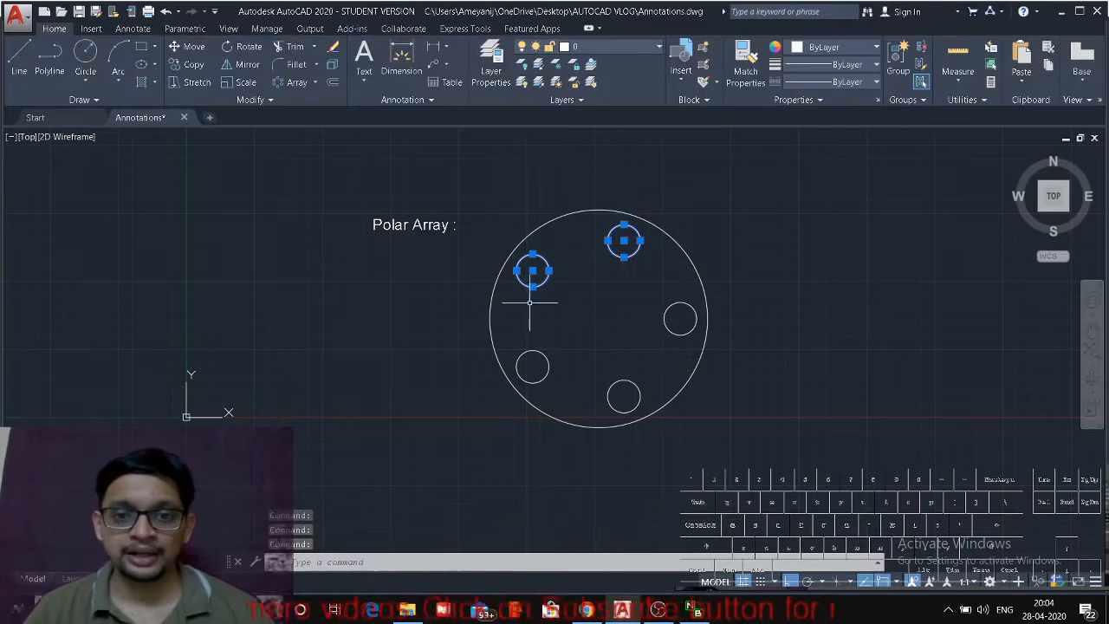
{"action": "left_click", "coordinate": [535, 355]}
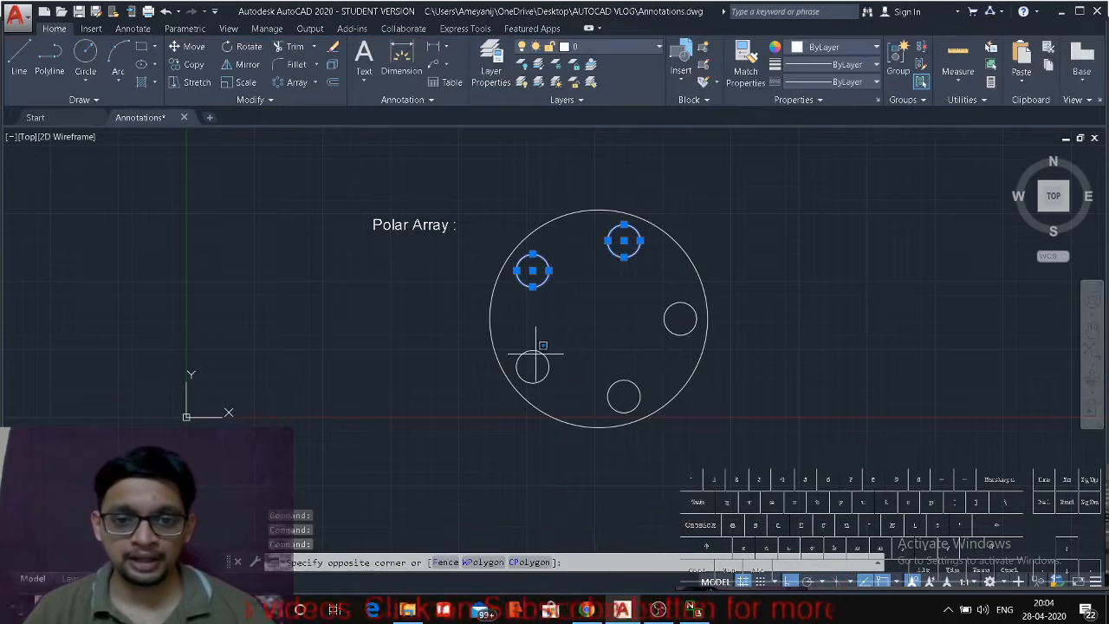
{"action": "left_click", "coordinate": [624, 390]}
{"action": "left_click", "coordinate": [528, 367]}
{"action": "left_click", "coordinate": [665, 319]}
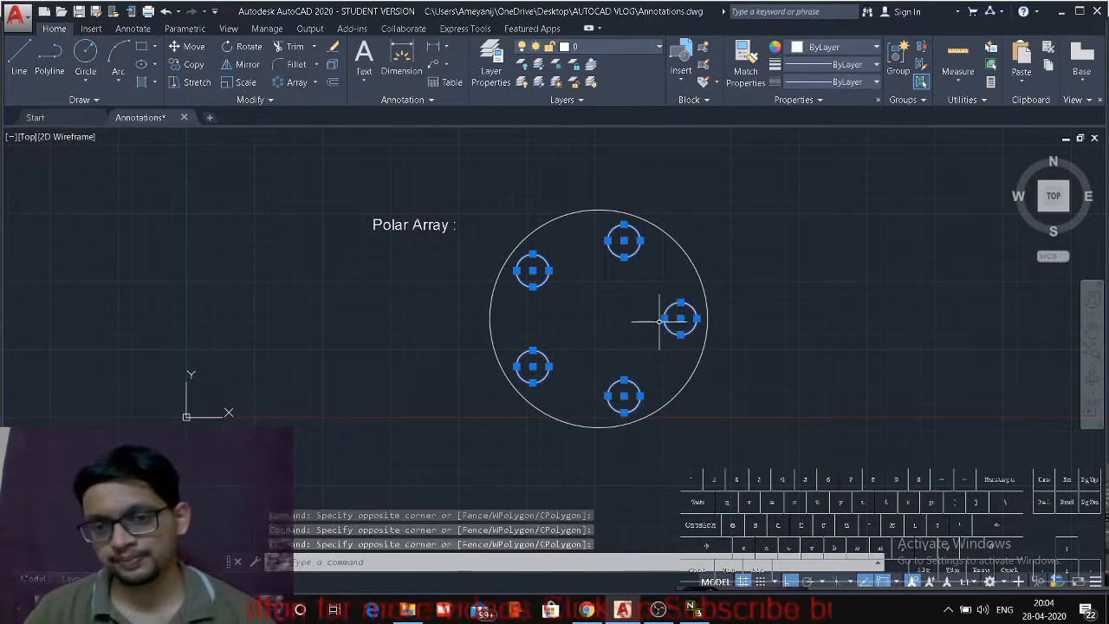
Step: Clear the selection and undo the polar array
{"action": "key", "text": "Escape"}
{"action": "key", "text": "Escape"}
{"action": "key", "text": "ctrl+z"}
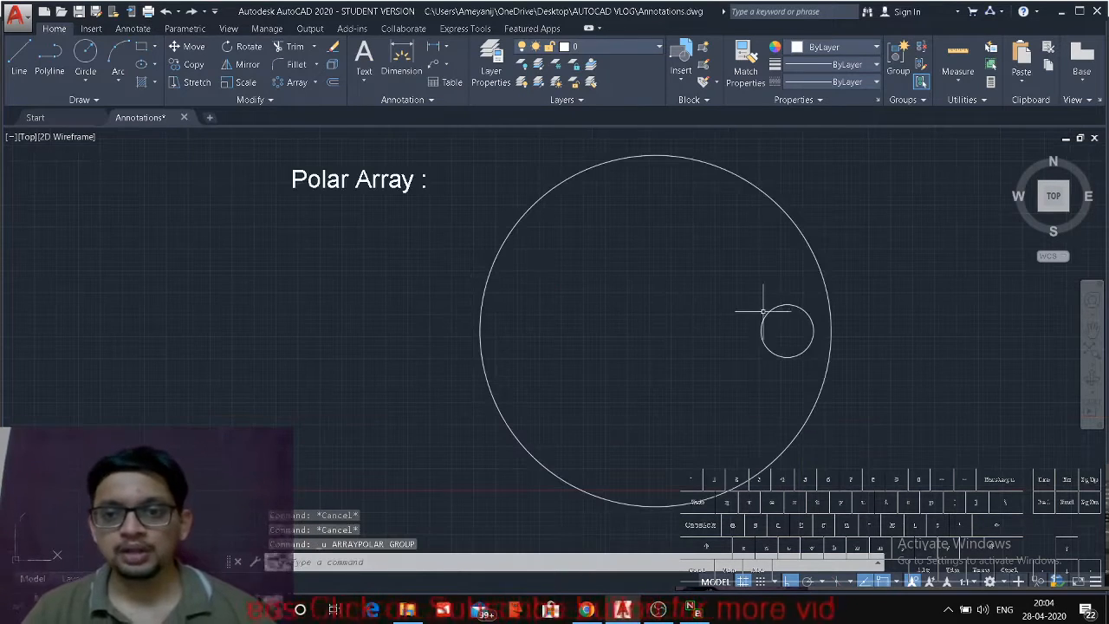
Step: Draw a rectangle about 3 units wide around the small circle's outer half, from its bottom quadrant to its upper outer corner
{"action": "scroll", "coordinate": [729, 287], "scroll_direction": "up", "scroll_amount": 2}
{"action": "scroll", "coordinate": [729, 288], "scroll_direction": "up", "scroll_amount": 2}
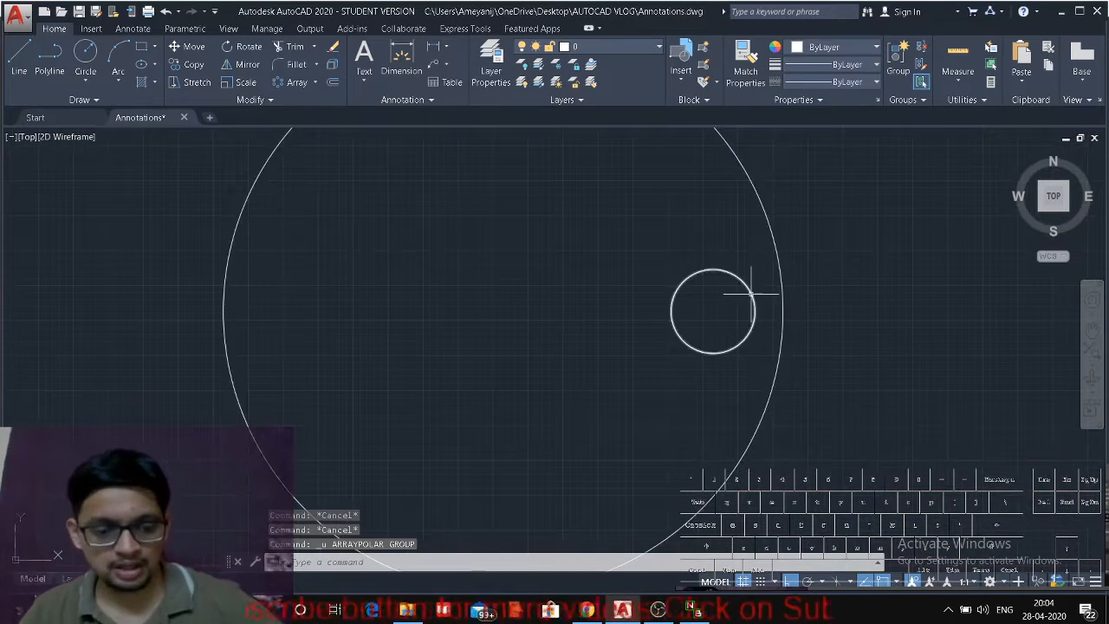
{"action": "type", "text": "rec"}
{"action": "key", "text": "Return"}
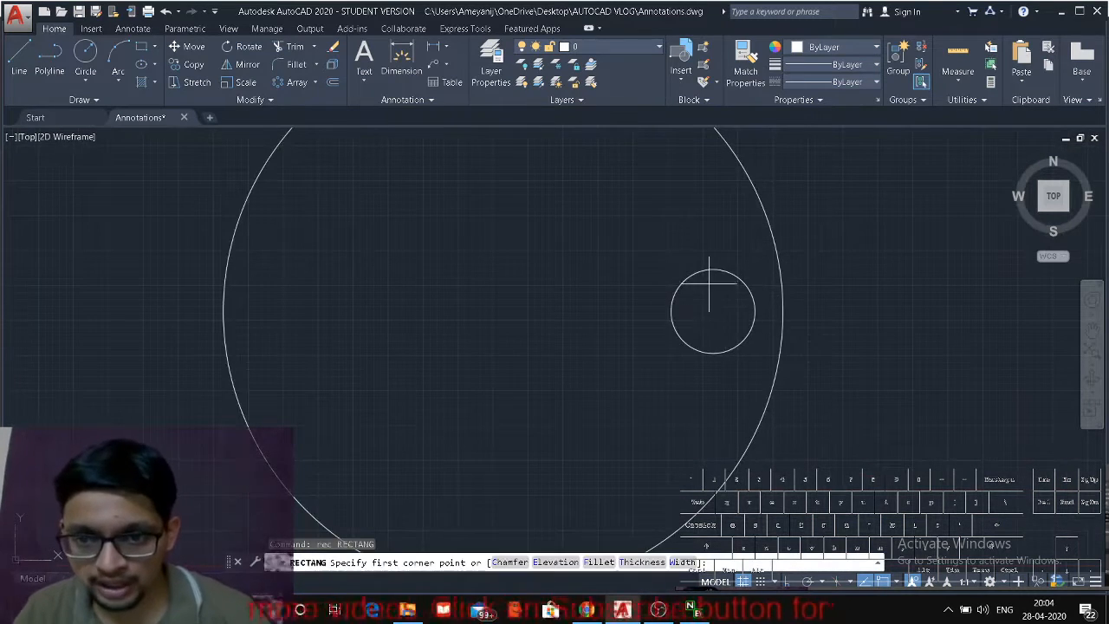
{"action": "left_click", "coordinate": [712, 353]}
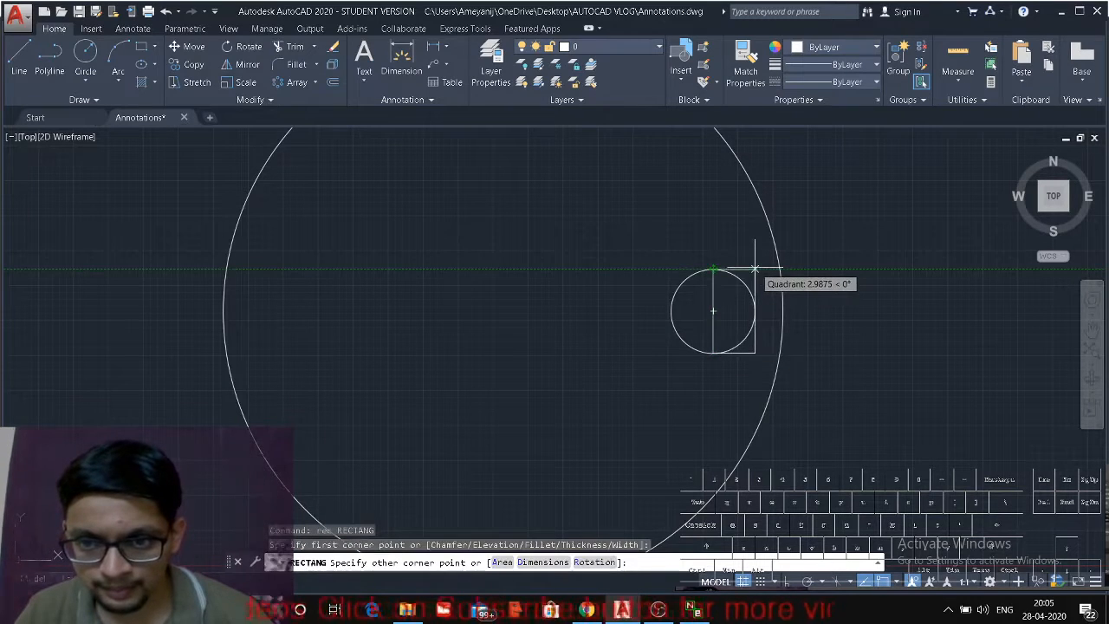
{"action": "left_click", "coordinate": [753, 269]}
{"action": "key", "text": "Escape"}
Step: Move the small circle and rectangle from the circle's inner quadrant to the large circle's right quadrant, placing them outside it
{"action": "left_click", "coordinate": [769, 300]}
{"action": "left_click", "coordinate": [677, 348]}
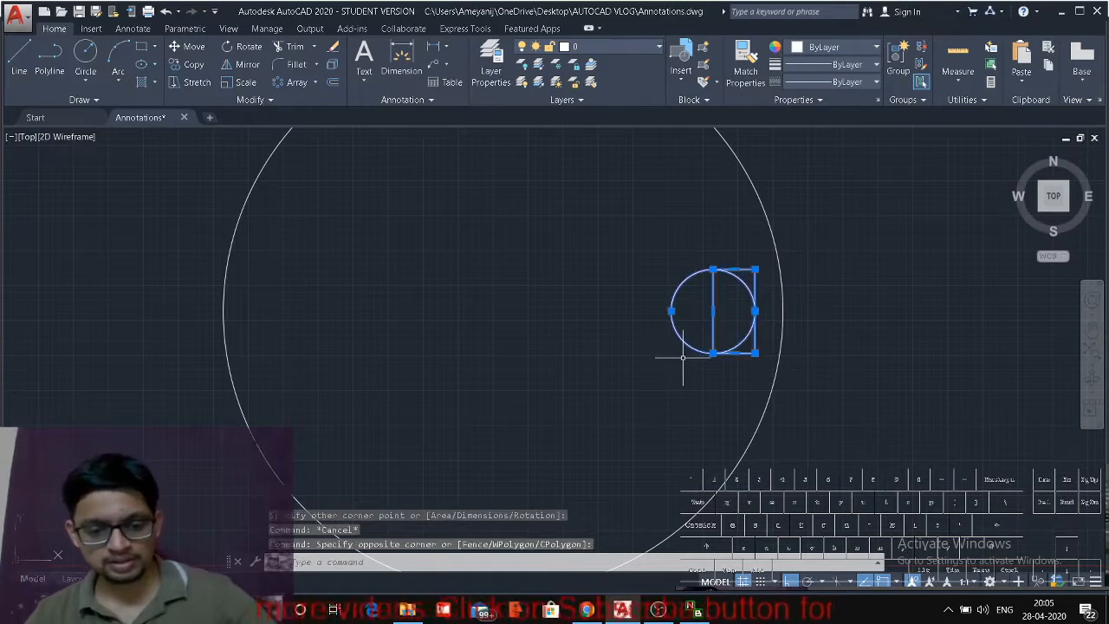
{"action": "type", "text": "m"}
{"action": "key", "text": "Return"}
{"action": "left_click", "coordinate": [673, 308]}
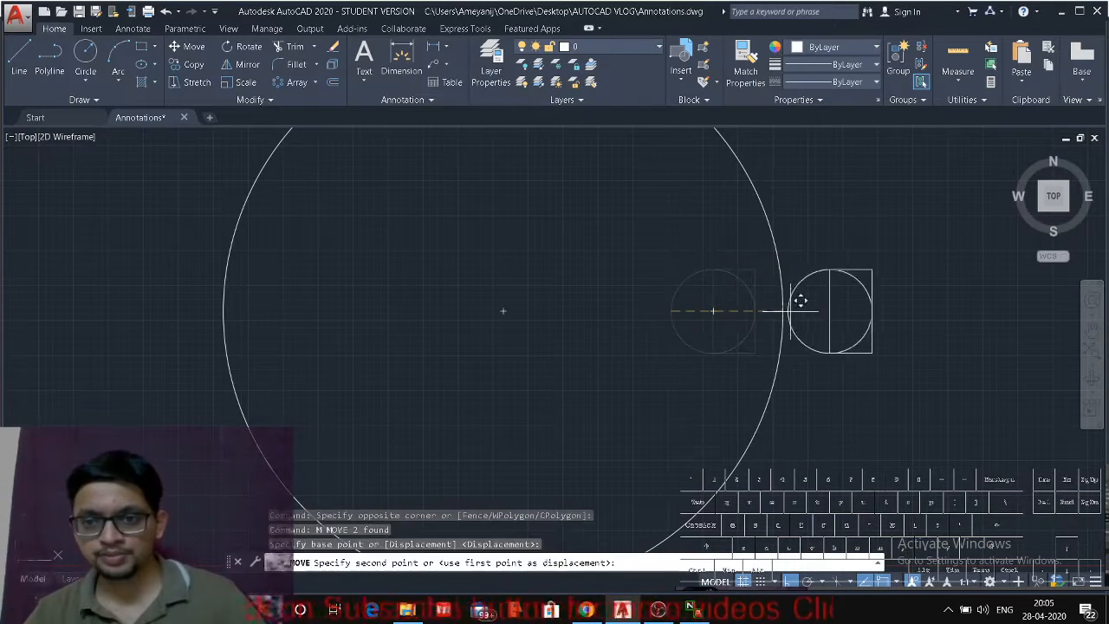
{"action": "left_click", "coordinate": [783, 308]}
{"action": "scroll", "coordinate": [715, 356], "scroll_direction": "down", "scroll_amount": 5}
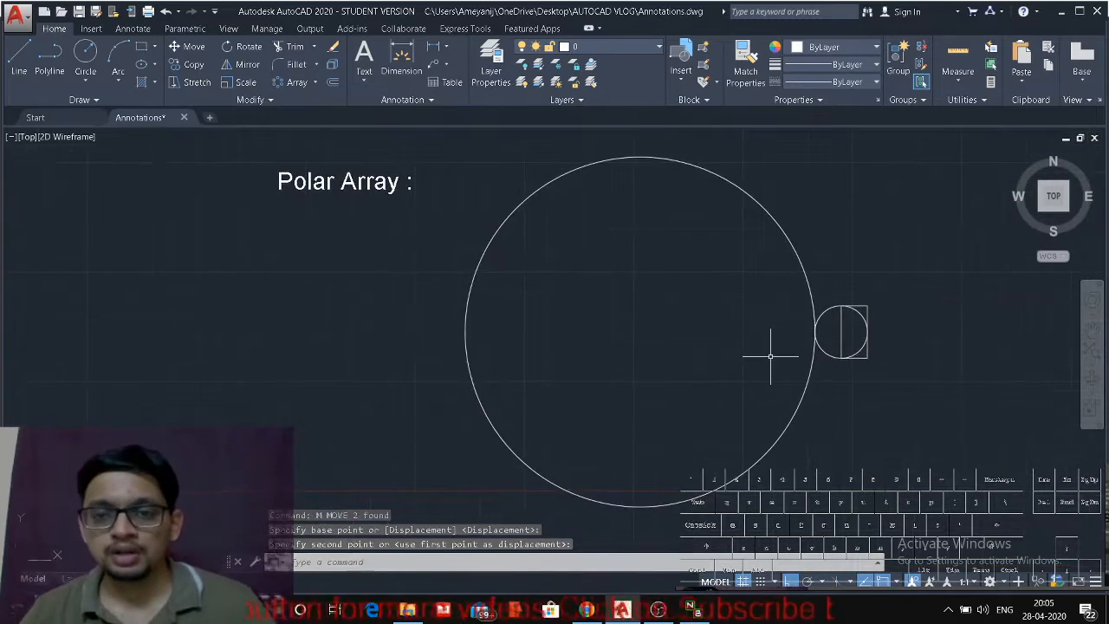
Step: Stretch the rectangle's inner edge outward from the small circle's centre to narrow the rectangle to about half its width
{"action": "scroll", "coordinate": [712, 351], "scroll_direction": "up", "scroll_amount": 3}
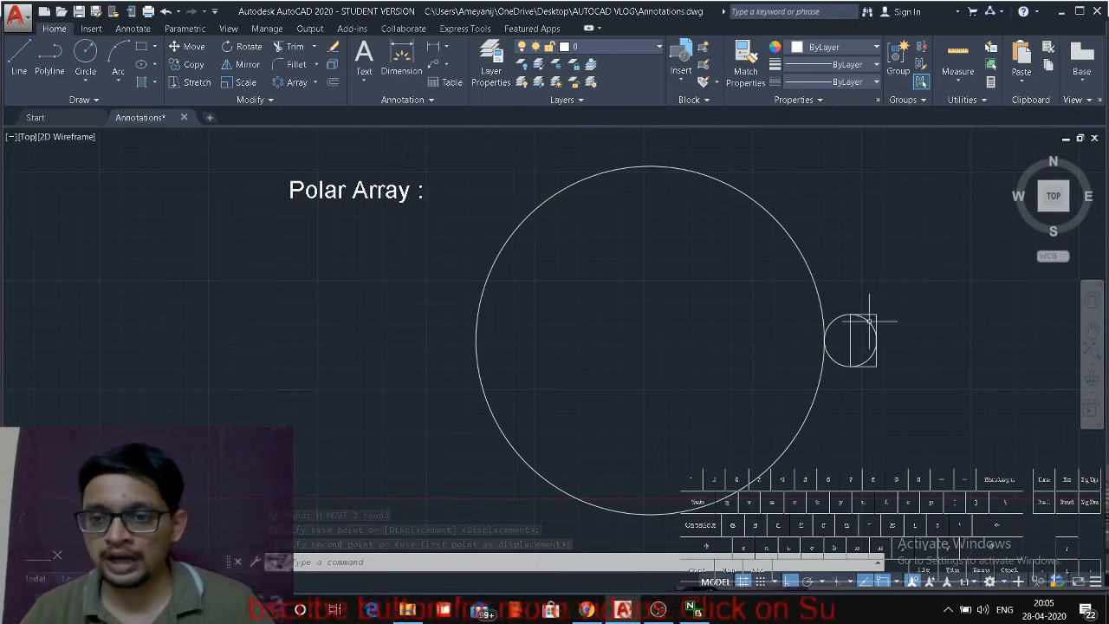
{"action": "left_click", "coordinate": [850, 339]}
{"action": "left_click", "coordinate": [850, 340]}
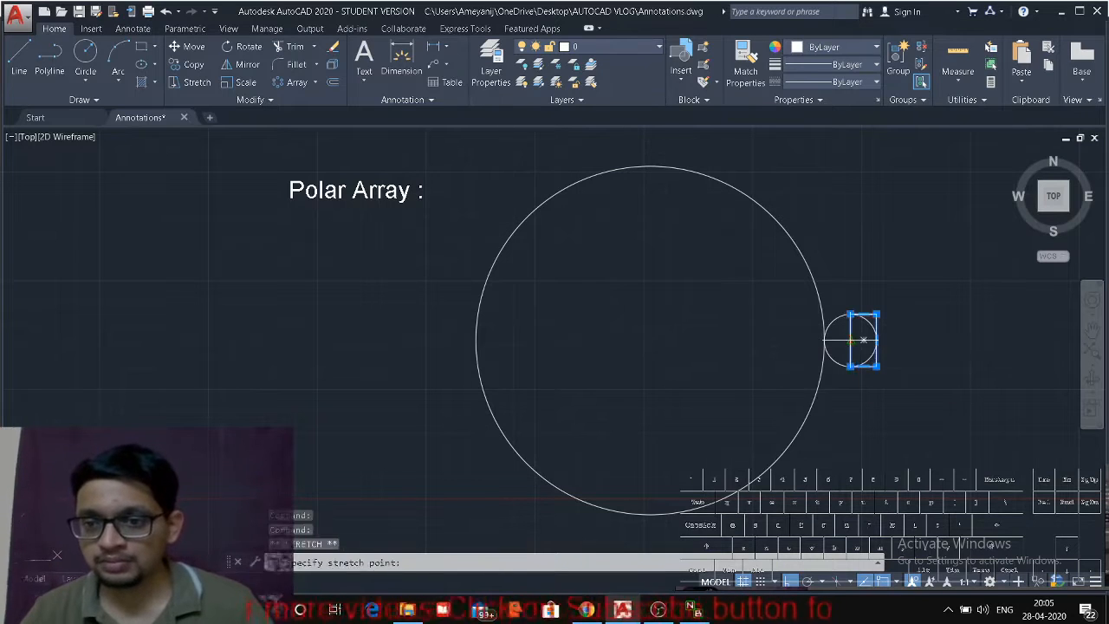
{"action": "key", "text": "Escape"}
{"action": "key", "text": "Escape"}
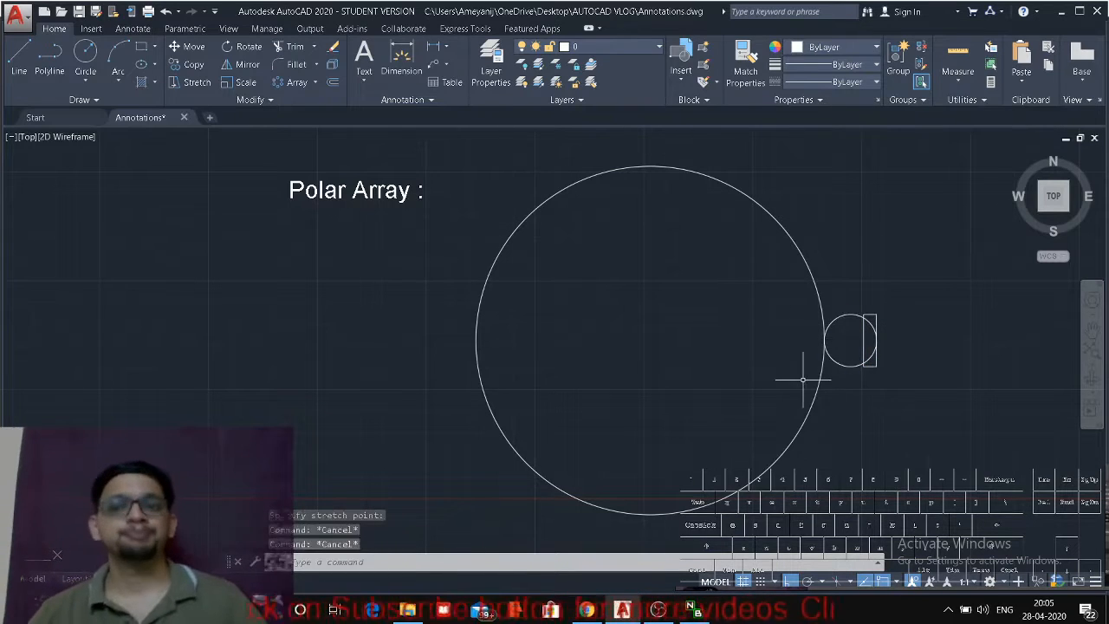
Step: Create a polar array of the small circle and rectangle around the large circle's centre
{"action": "middle_click_drag", "start_coordinate": [768, 322], "coordinate": [824, 368]}
{"action": "scroll", "coordinate": [953, 426], "scroll_direction": "down", "scroll_amount": 1}
{"action": "scroll", "coordinate": [930, 390], "scroll_direction": "up", "scroll_amount": 1}
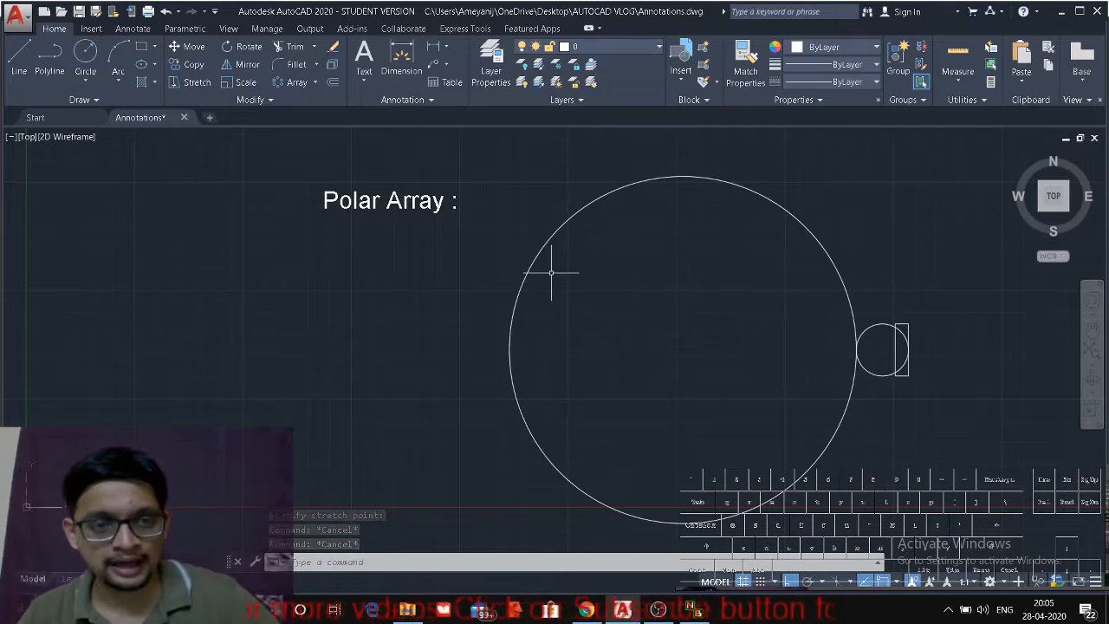
{"action": "left_click", "coordinate": [297, 84]}
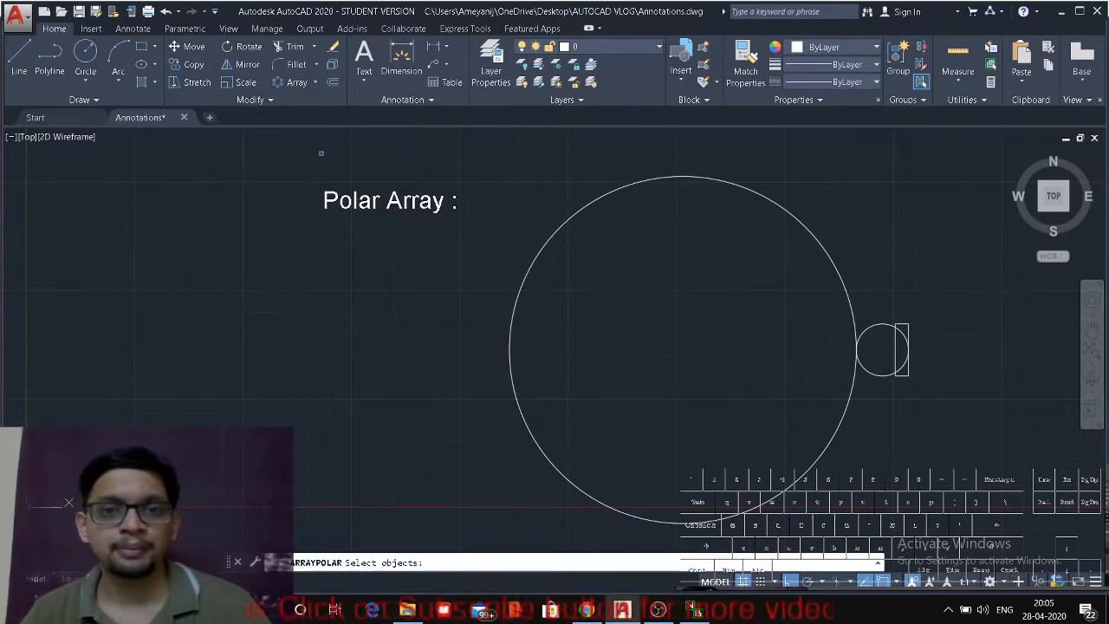
{"action": "left_click", "coordinate": [919, 335]}
{"action": "left_click", "coordinate": [855, 401]}
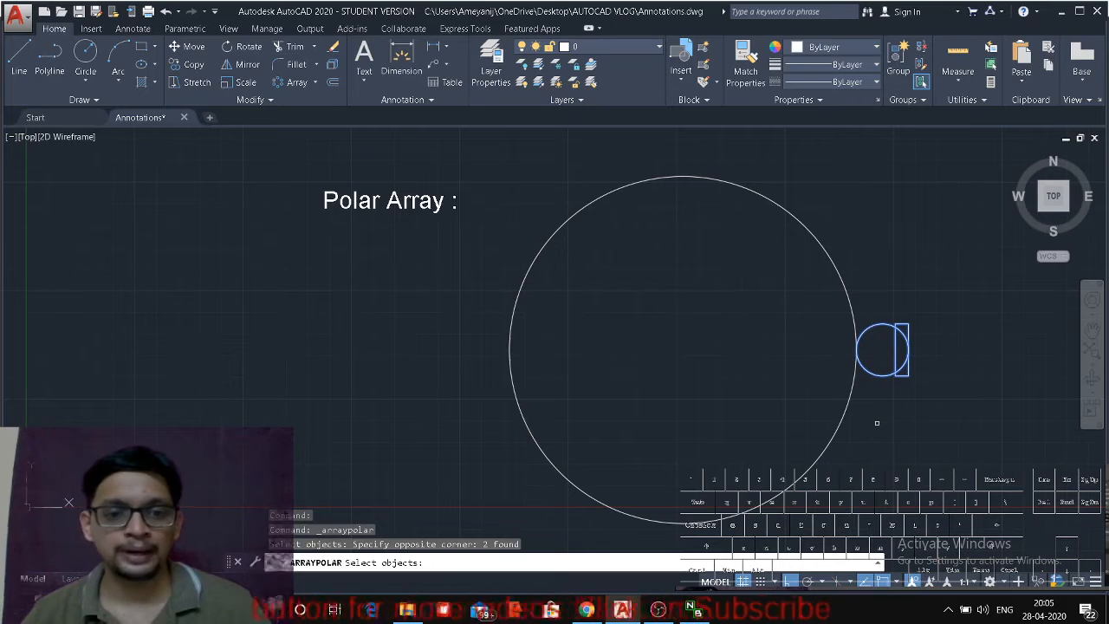
{"action": "key", "text": "Return"}
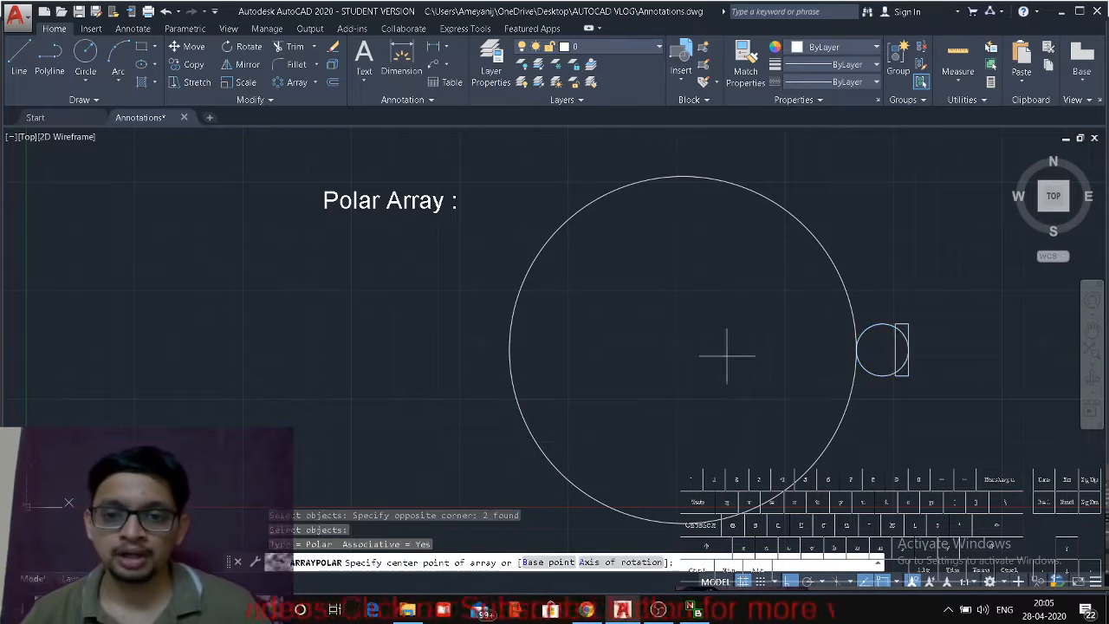
{"action": "left_click", "coordinate": [683, 349]}
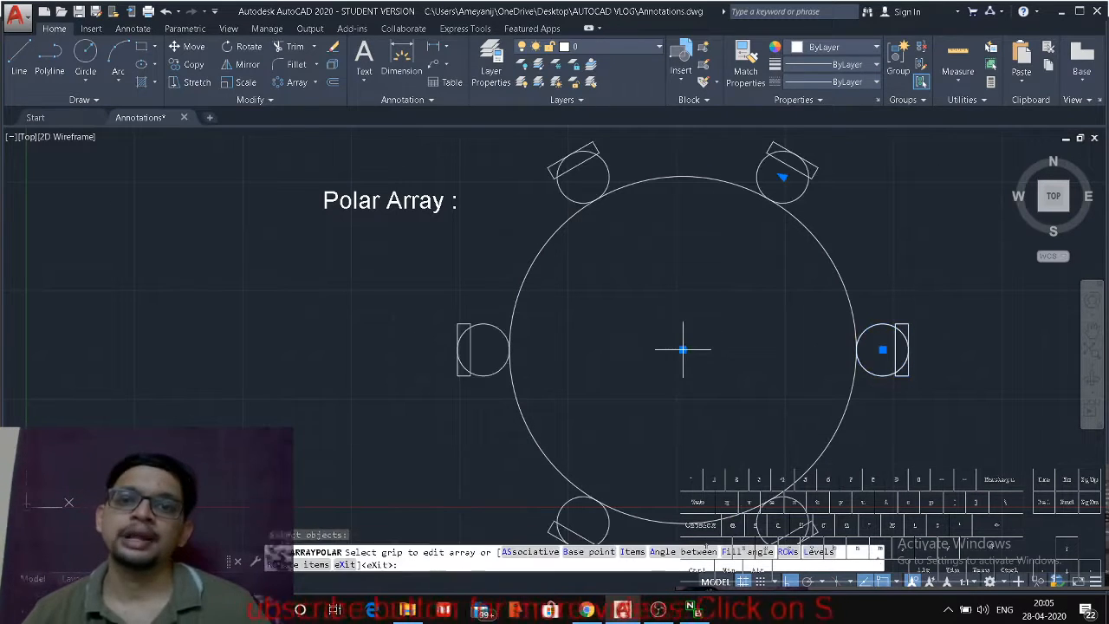
Step: Set the polar array's number of items to 10
{"action": "scroll", "coordinate": [727, 402], "scroll_direction": "down", "scroll_amount": 1}
{"action": "middle_click_drag", "start_coordinate": [727, 402], "coordinate": [724, 390]}
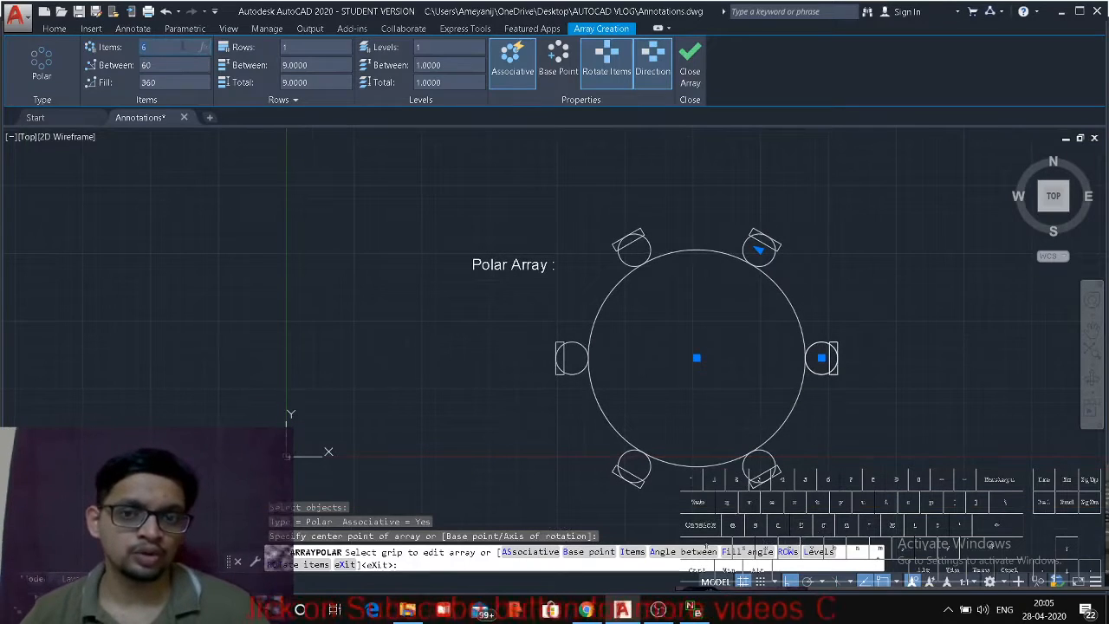
{"action": "left_click", "coordinate": [139, 48]}
{"action": "type", "text": "10"}
{"action": "key", "text": "Return"}
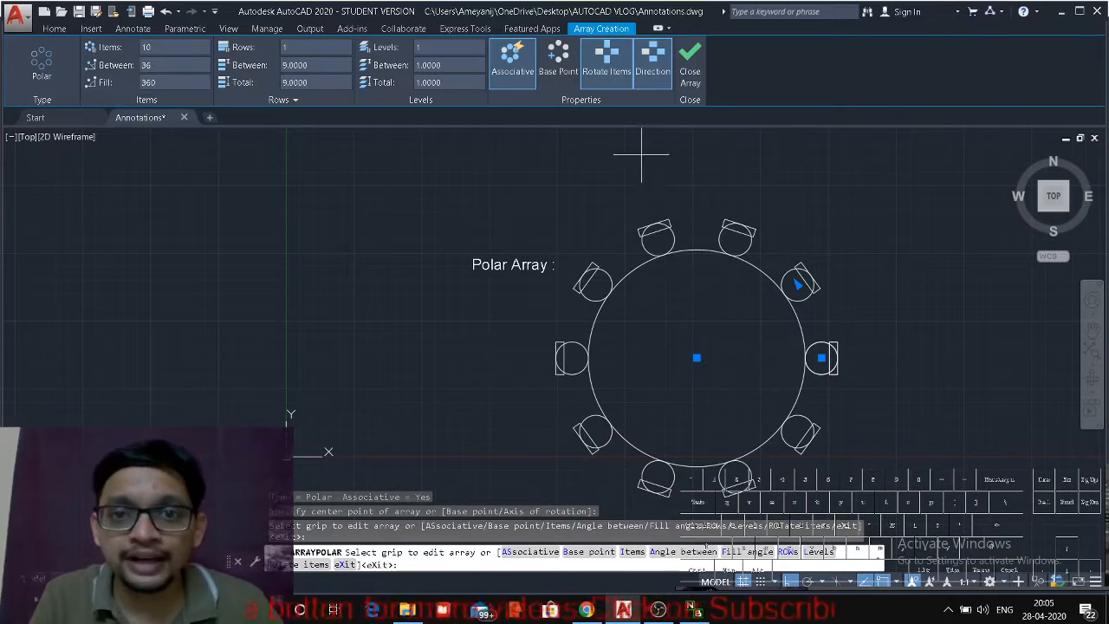
Step: Switch Rotate Items off and back on twice to compare the chair orientations around the large circle
{"action": "left_click", "coordinate": [623, 73]}
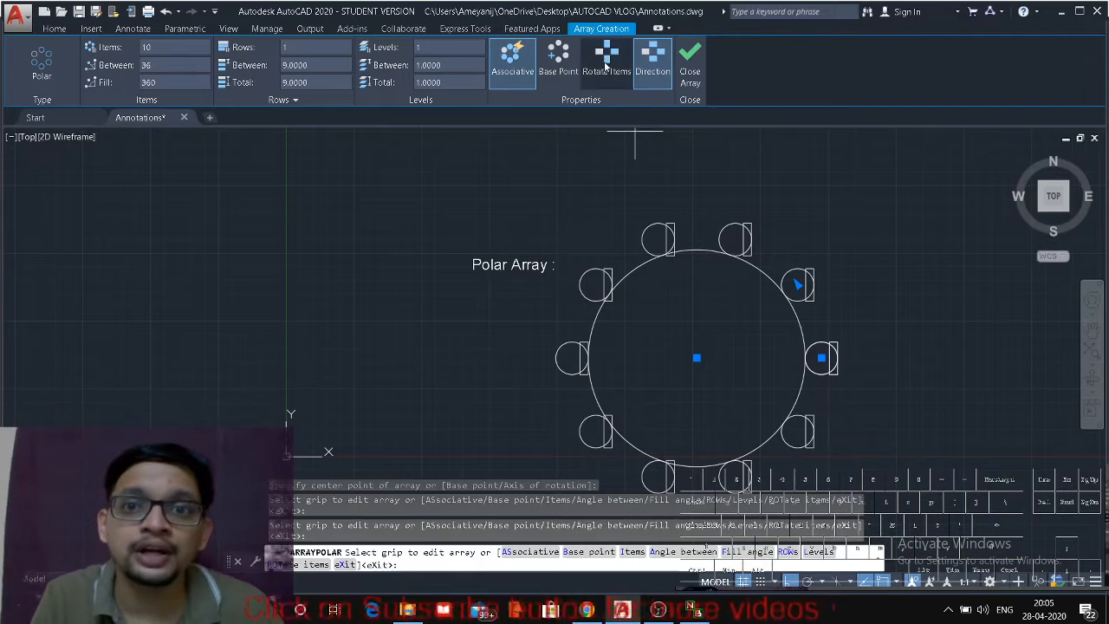
{"action": "left_click", "coordinate": [606, 63]}
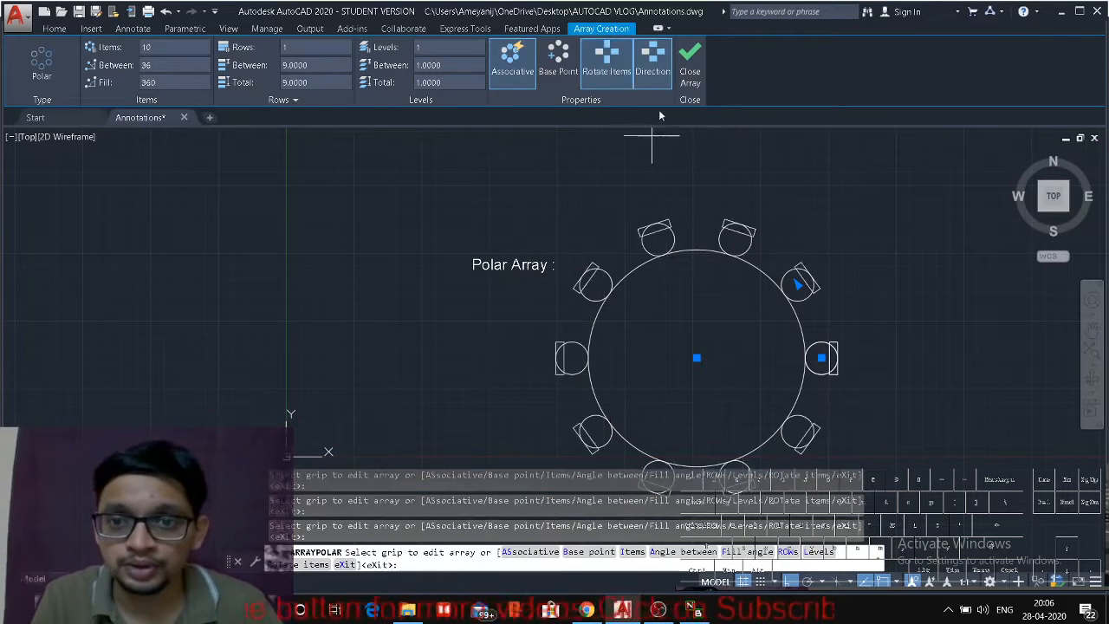
{"action": "left_click", "coordinate": [652, 66]}
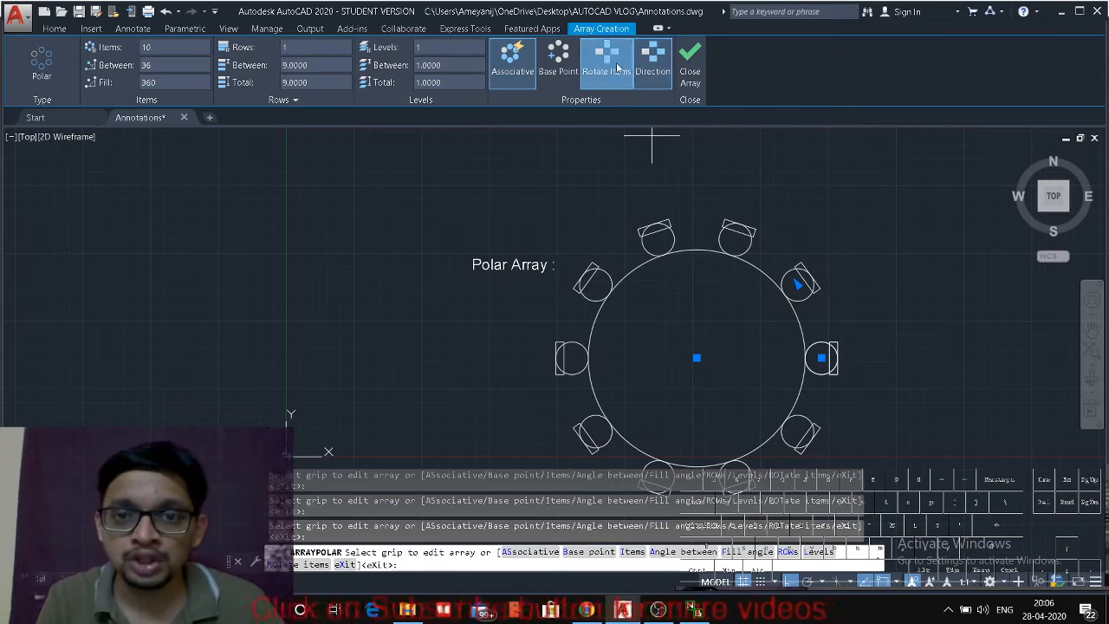
{"action": "left_click", "coordinate": [617, 67]}
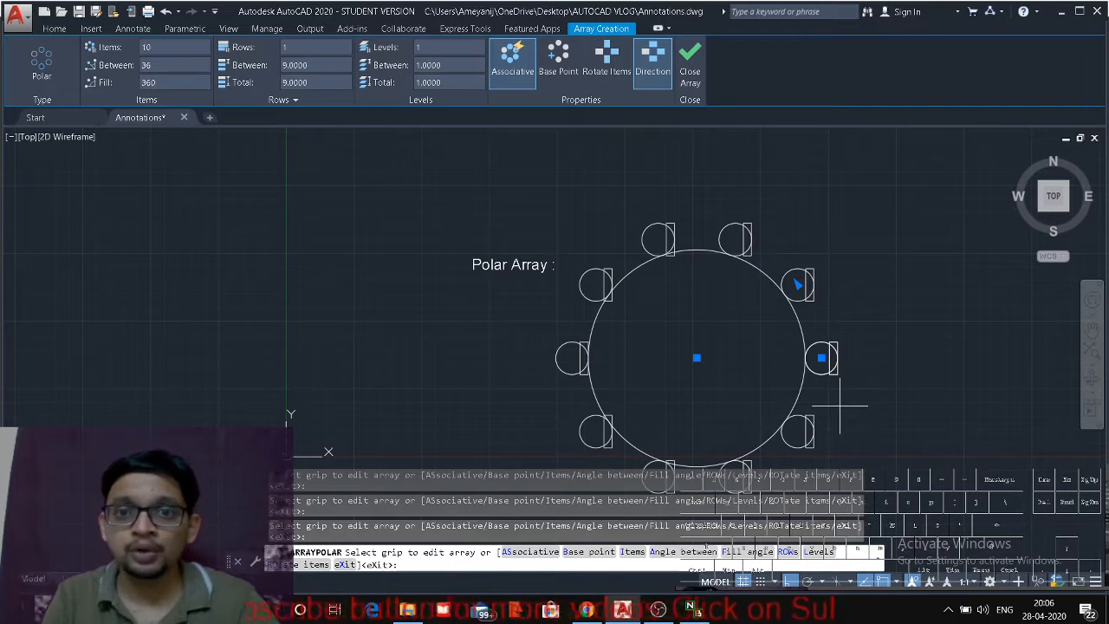
{"action": "left_click", "coordinate": [607, 59]}
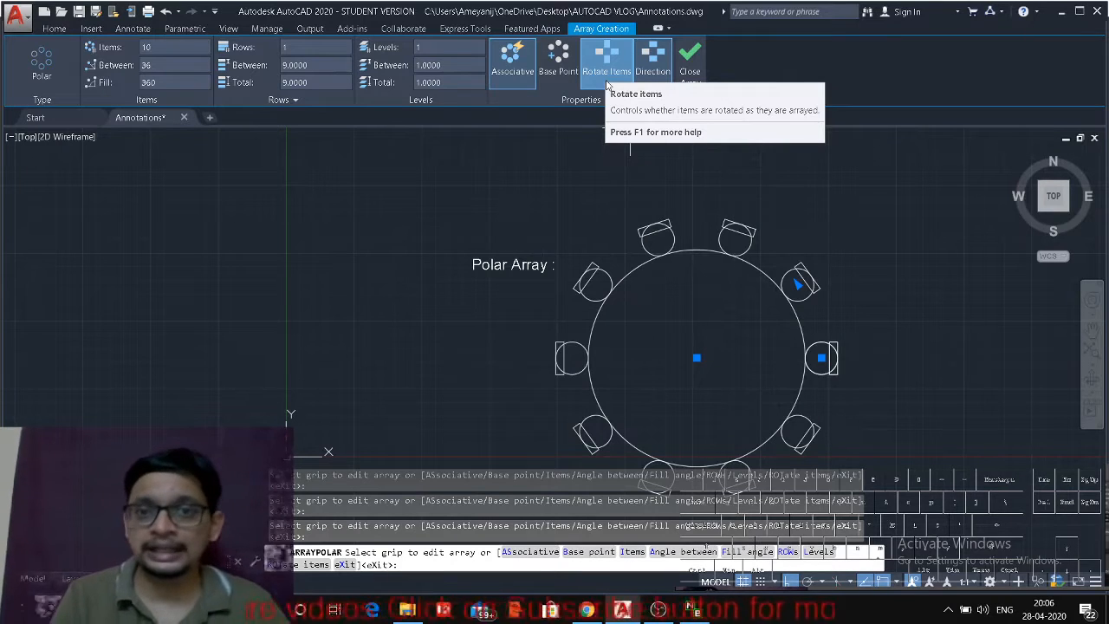
Step: Finish the associative polar array and explode it into separate circles and rectangles
{"action": "left_click", "coordinate": [690, 60]}
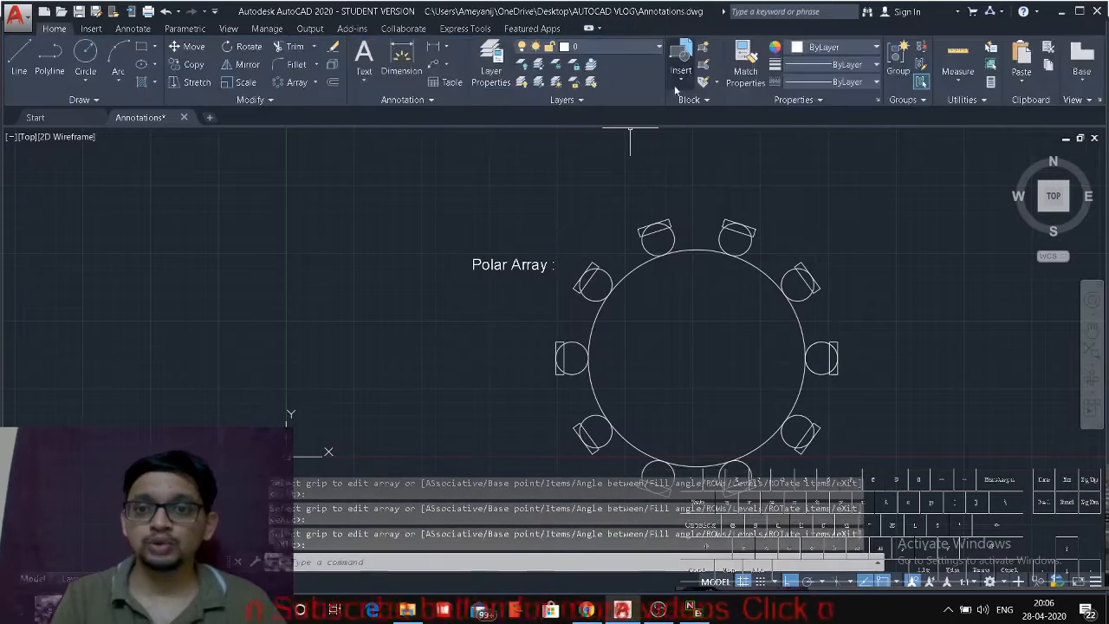
{"action": "middle_click_drag", "start_coordinate": [632, 321], "coordinate": [557, 275]}
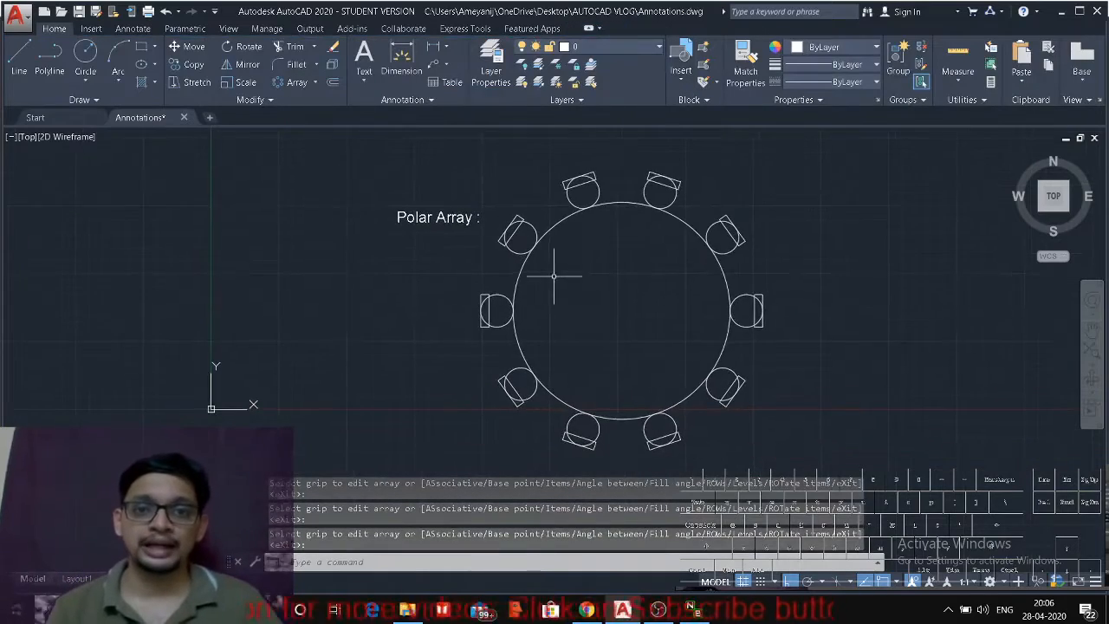
{"action": "middle_click_drag", "start_coordinate": [606, 193], "coordinate": [606, 210]}
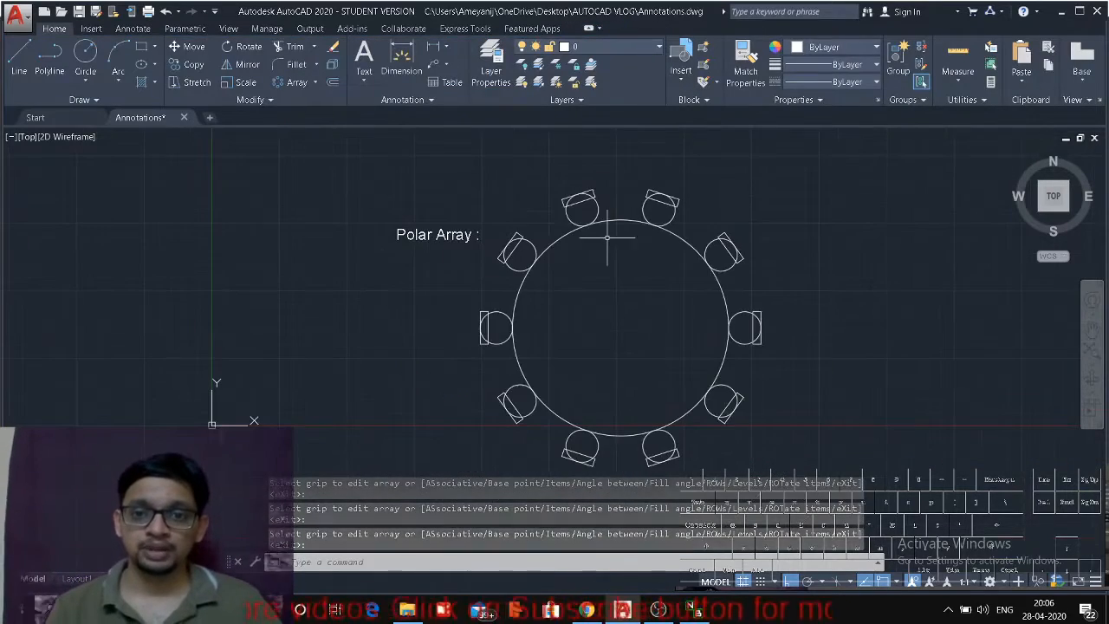
{"action": "left_click", "coordinate": [751, 314]}
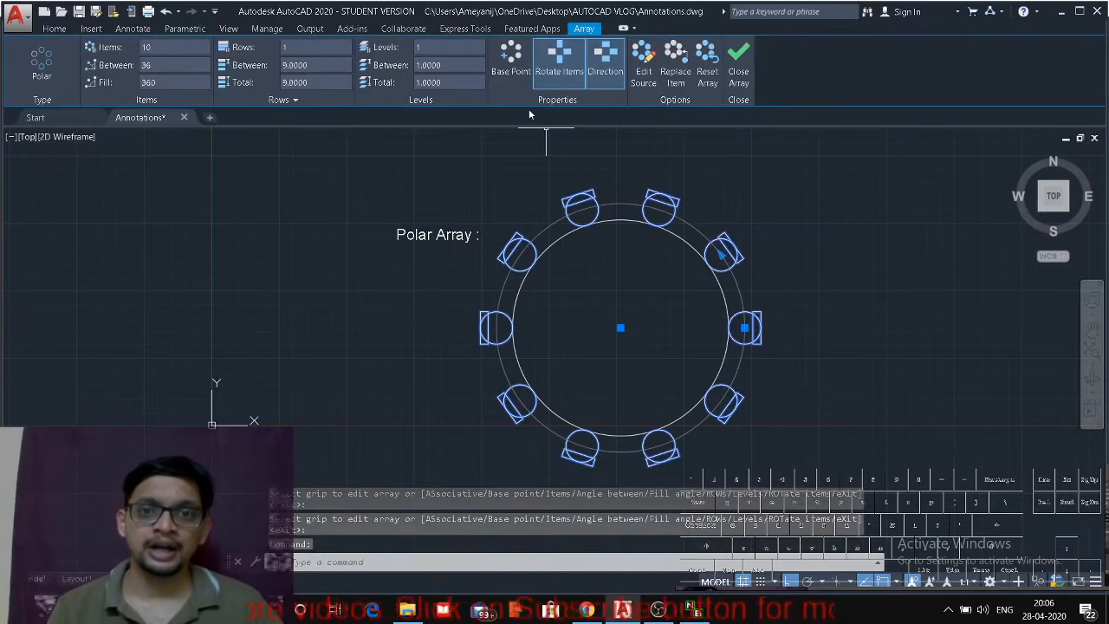
{"action": "type", "text": "x"}
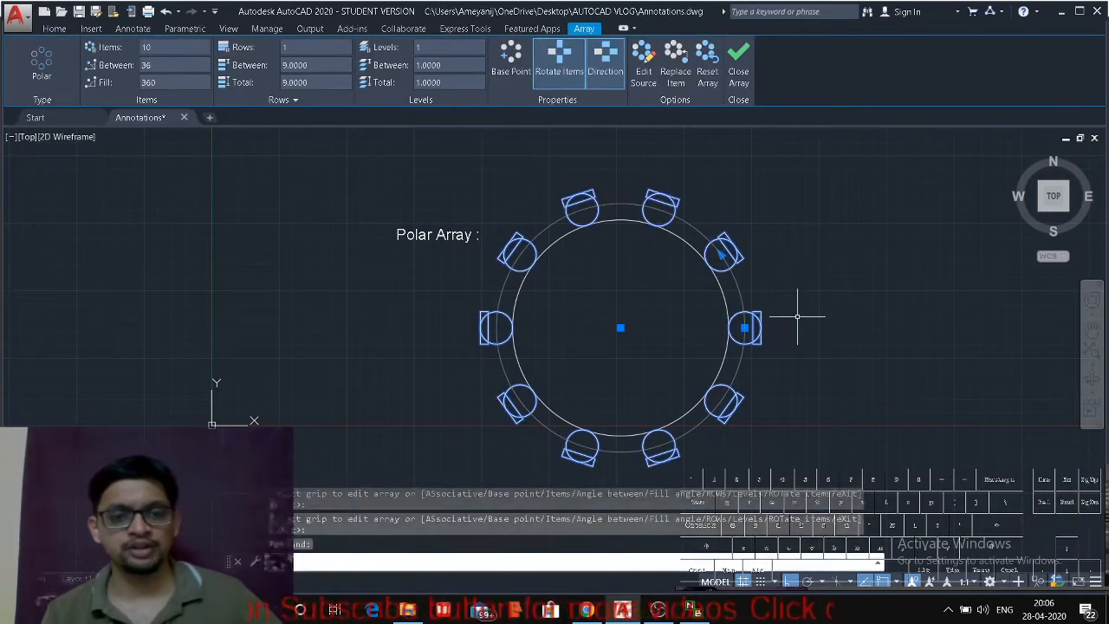
{"action": "key", "text": "Return"}
Step: Select several chair parts individually to check that the array is exploded, and clear the selection
{"action": "left_click", "coordinate": [745, 328]}
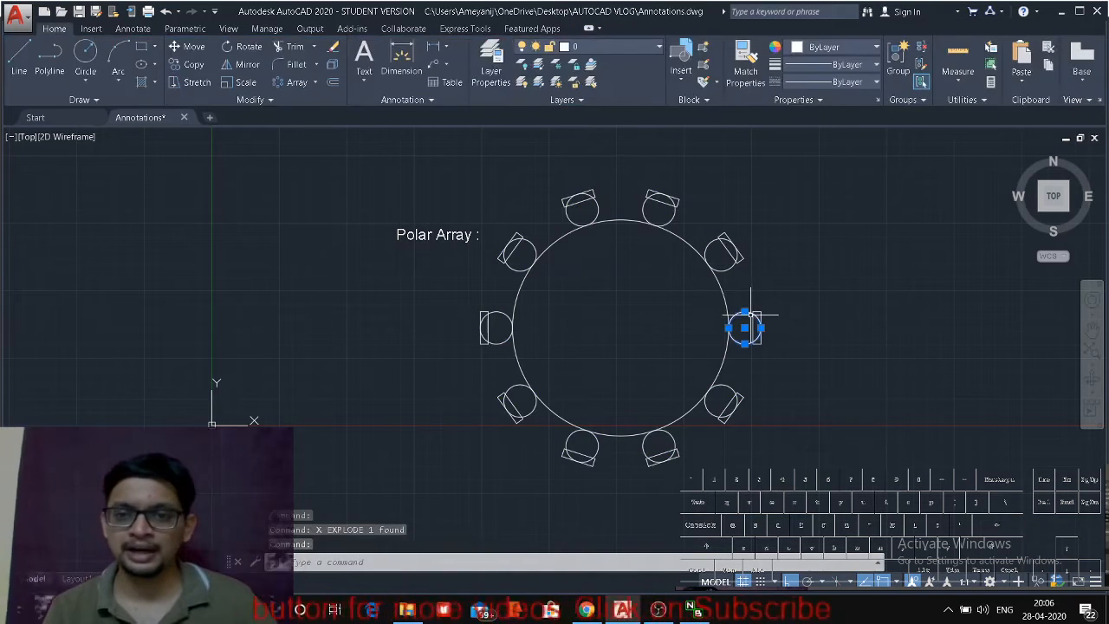
{"action": "left_click", "coordinate": [721, 253]}
{"action": "left_click", "coordinate": [676, 223]}
{"action": "left_click", "coordinate": [625, 213]}
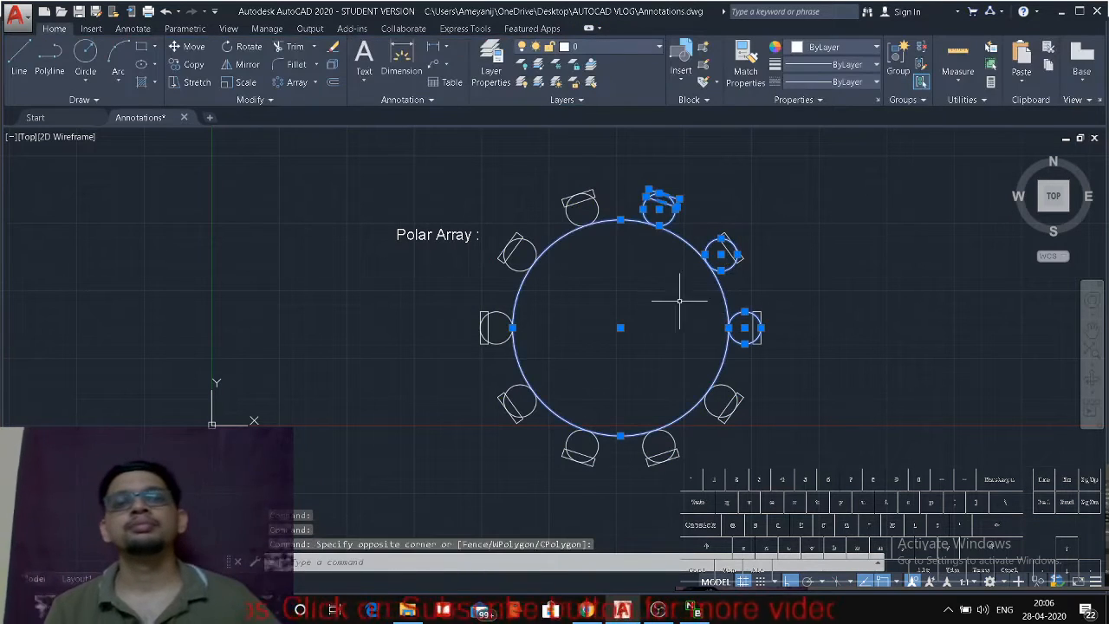
{"action": "key", "text": "Escape"}
{"action": "key", "text": "Escape"}
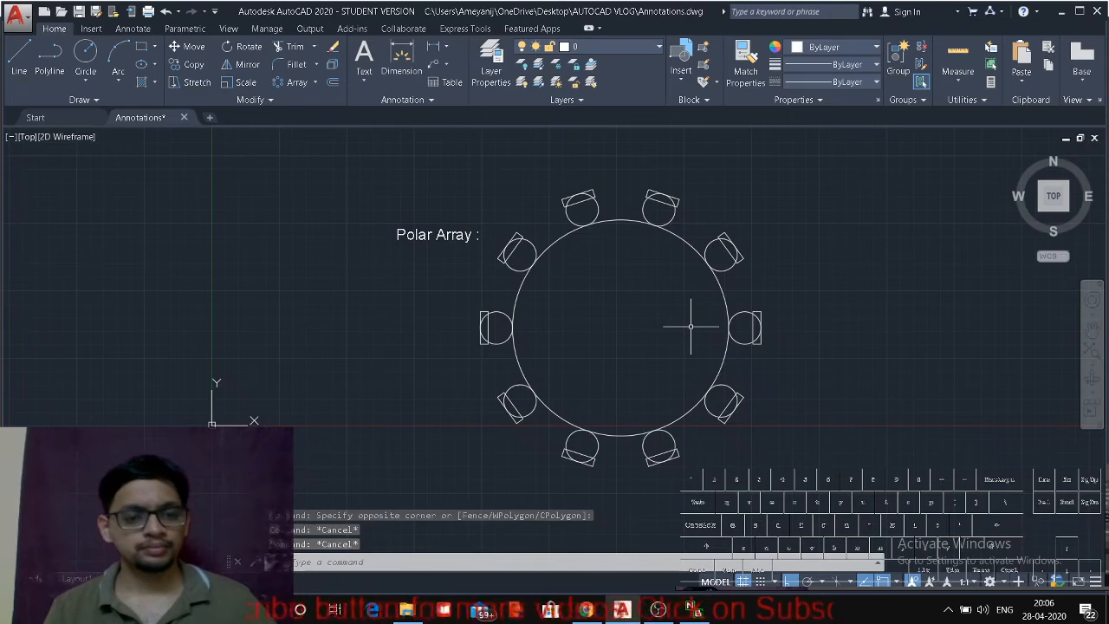